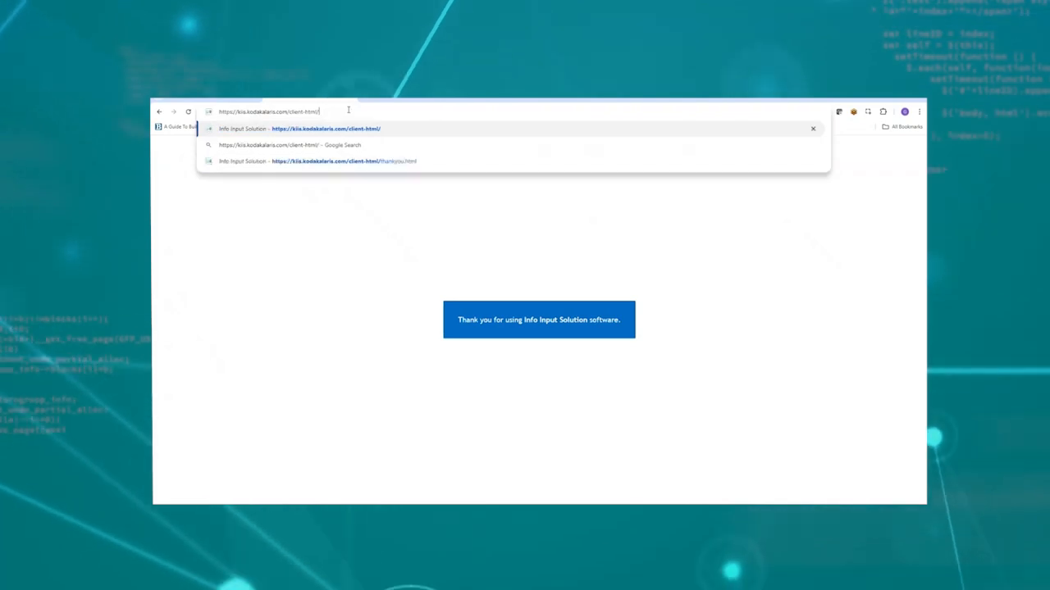
# Step: Load kiis.kodakalaris.com/client-html/, log in with the account password, and dismiss the change-password warning
pyautogui.press('Return')
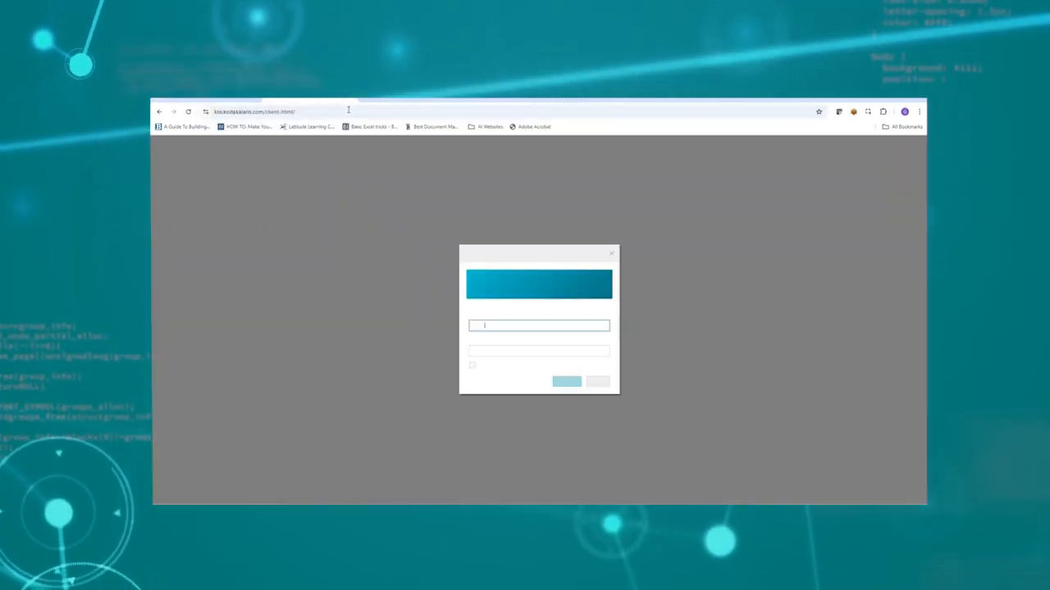
pyautogui.click(520, 351)
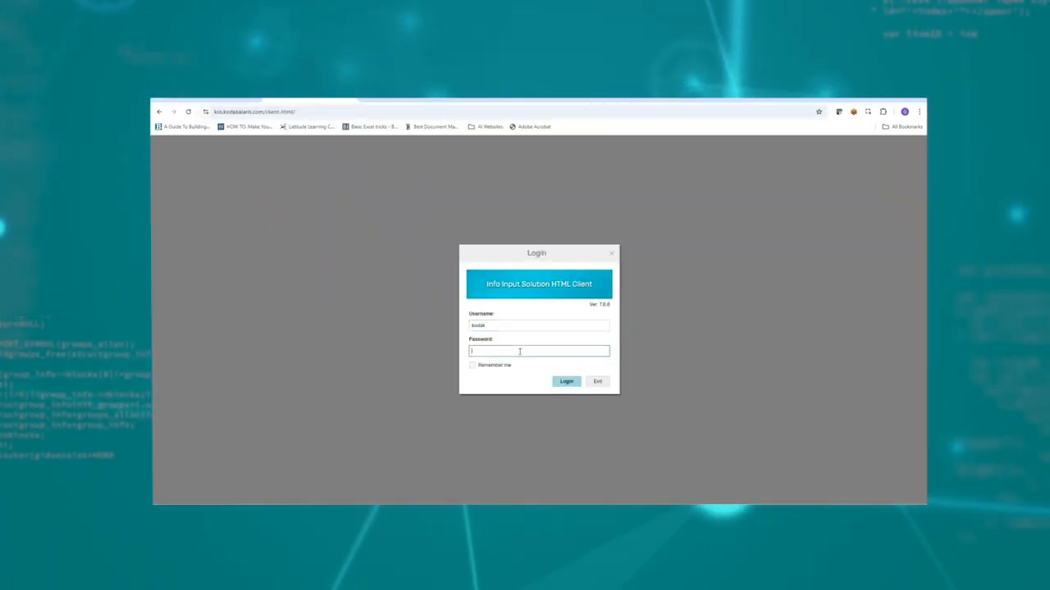
pyautogui.write('•••••')
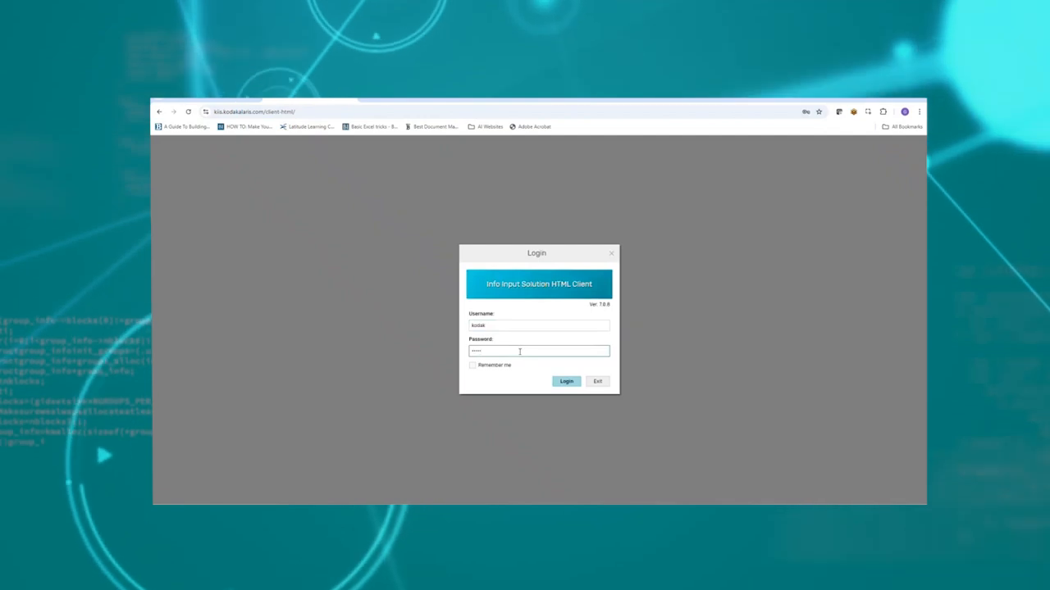
pyautogui.press('Return')
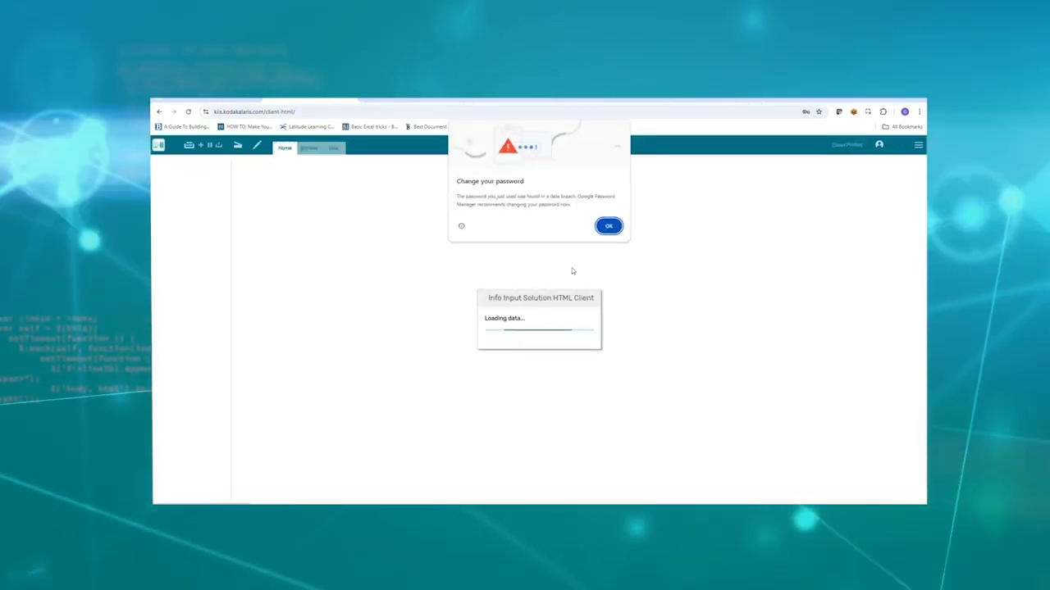
pyautogui.click(617, 230)
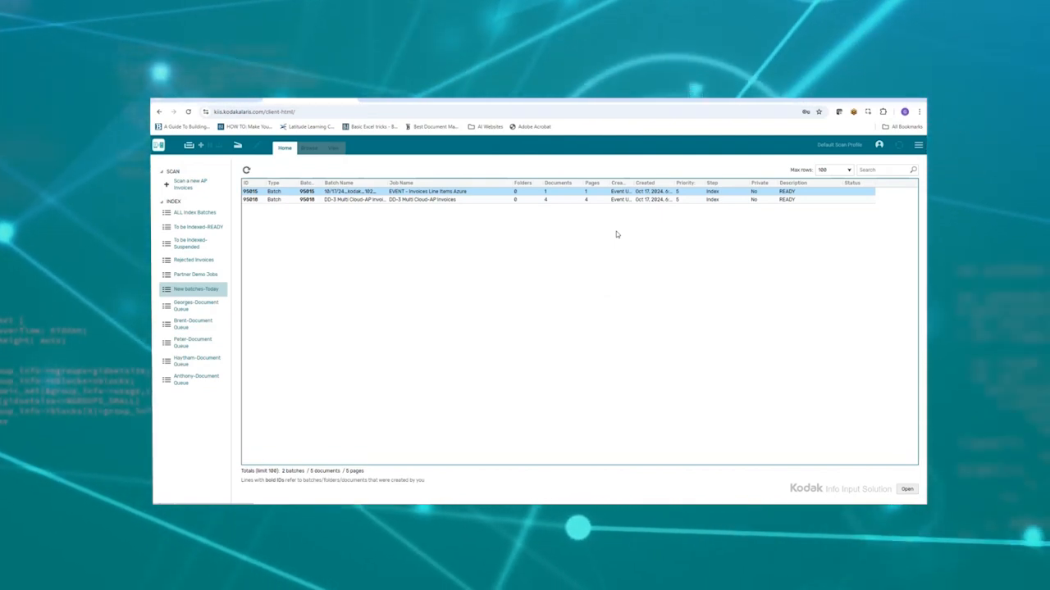
# Step: Review the Task Filtering options and the full batch list in Batch Manager, closing both dialogs
pyautogui.click(918, 145)
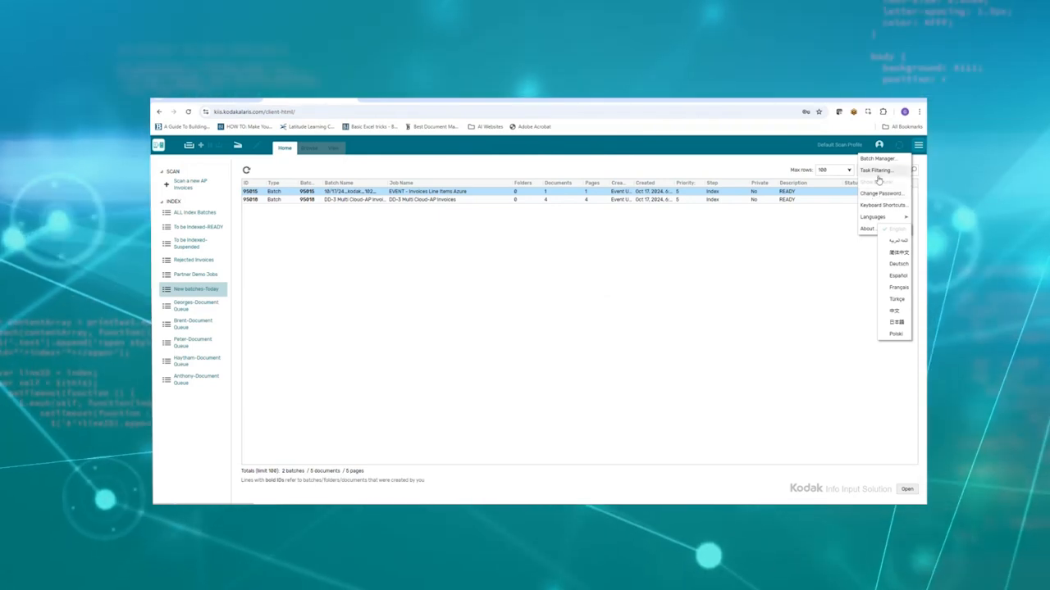
pyautogui.click(875, 171)
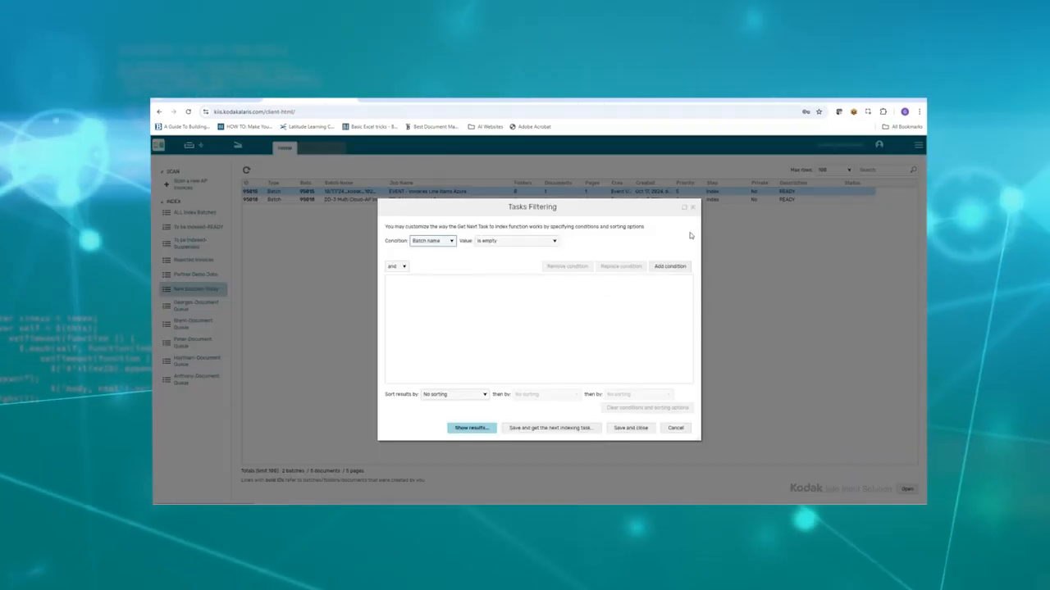
pyautogui.click(694, 208)
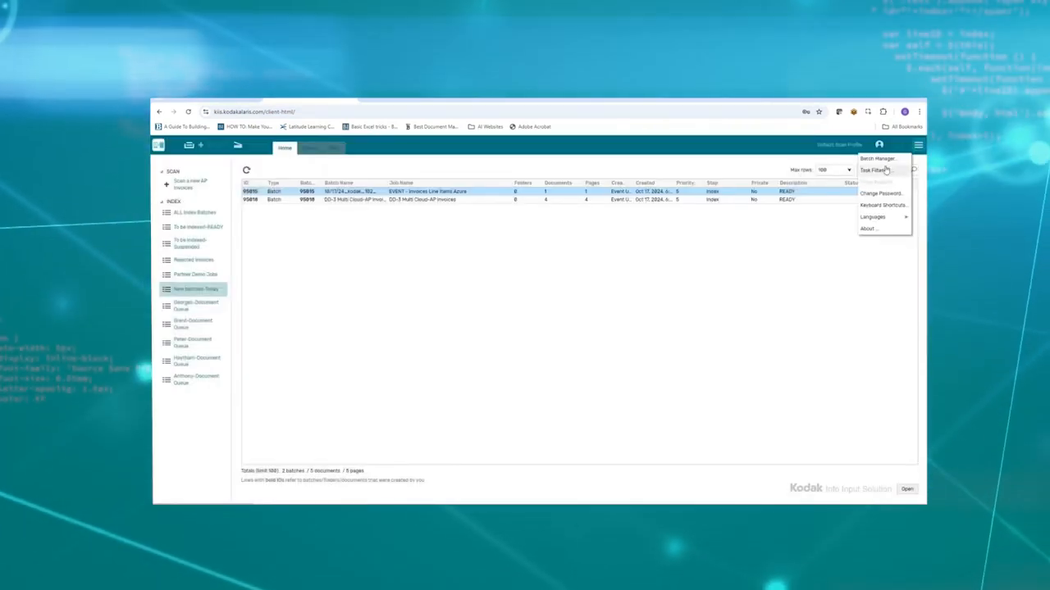
pyautogui.click(878, 159)
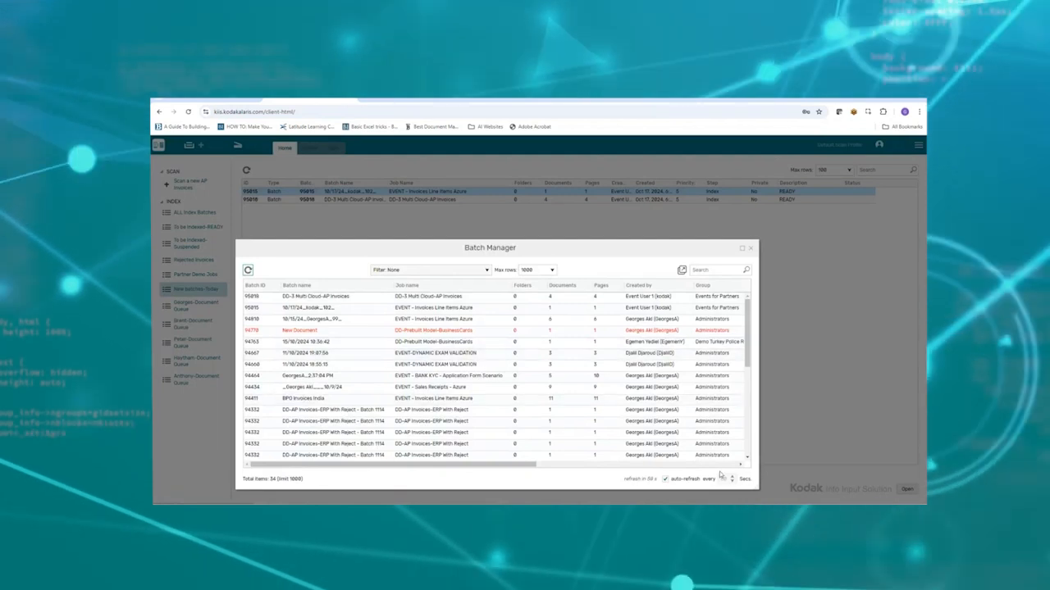
pyautogui.scroll(-5, 580, 353)
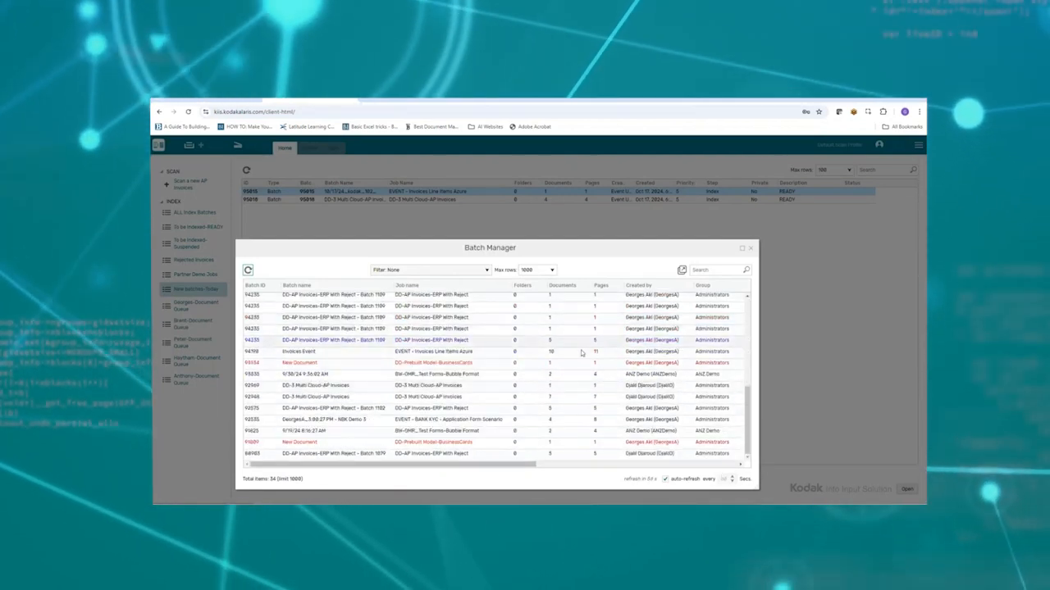
pyautogui.click(751, 249)
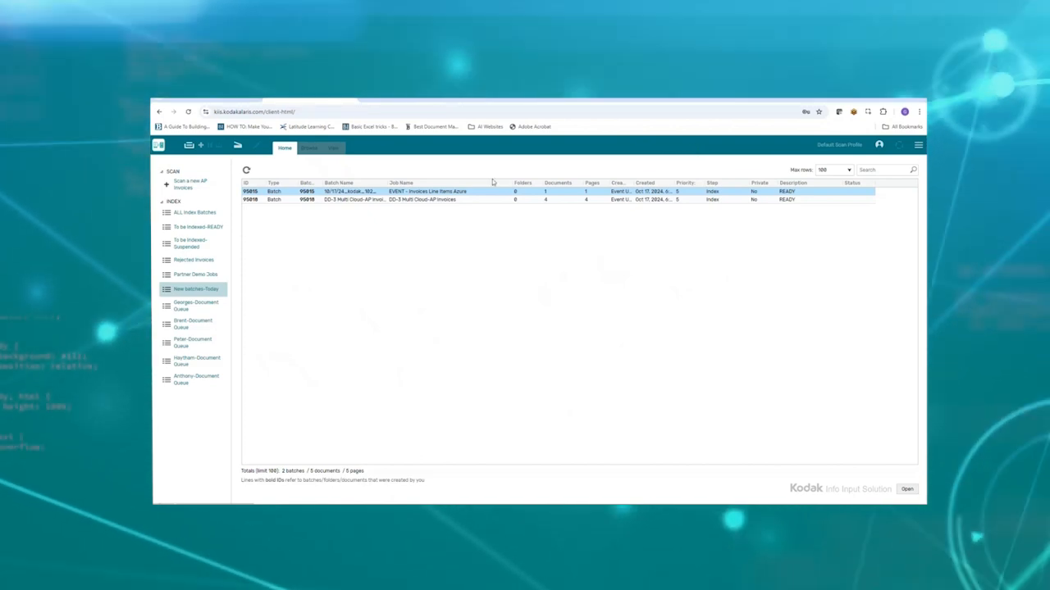
# Step: Look over the batch commands and browse the document queues, ending on the queue listed directly below New batches-Today
pyautogui.click(188, 146)
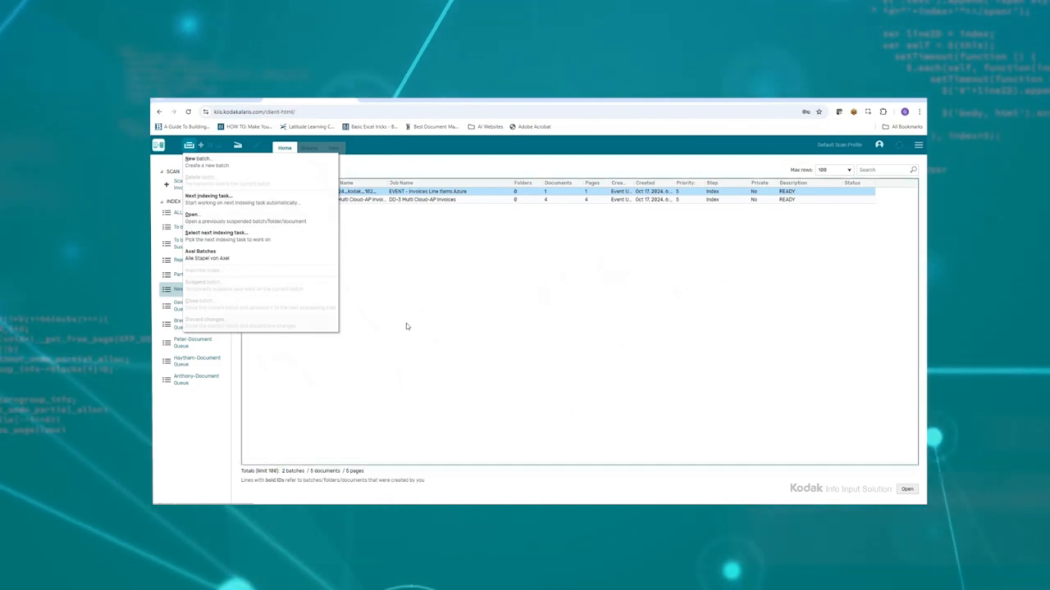
pyautogui.click(411, 319)
pyautogui.click(189, 342)
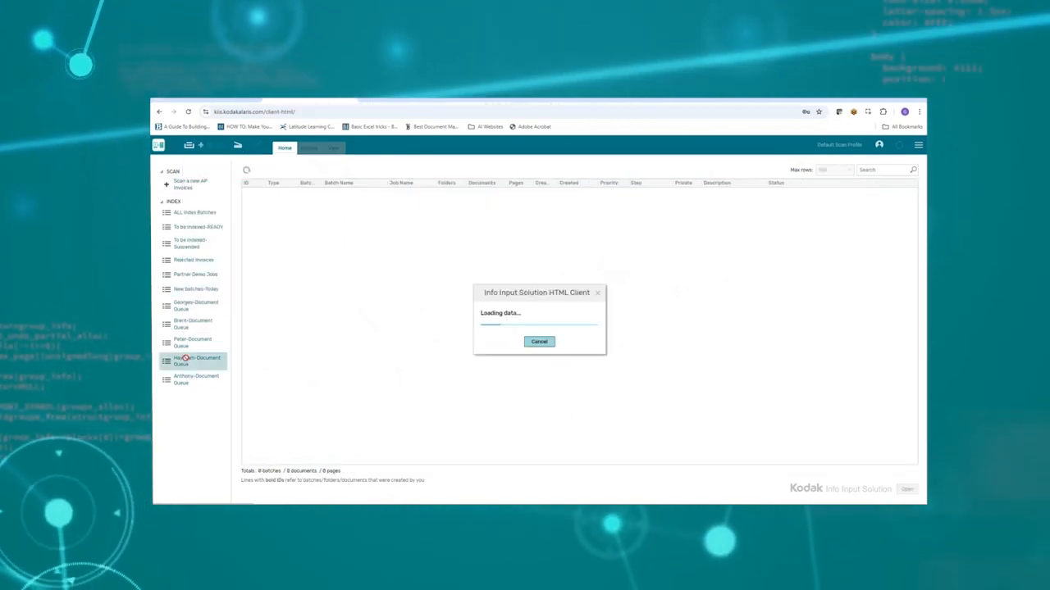
pyautogui.click(188, 304)
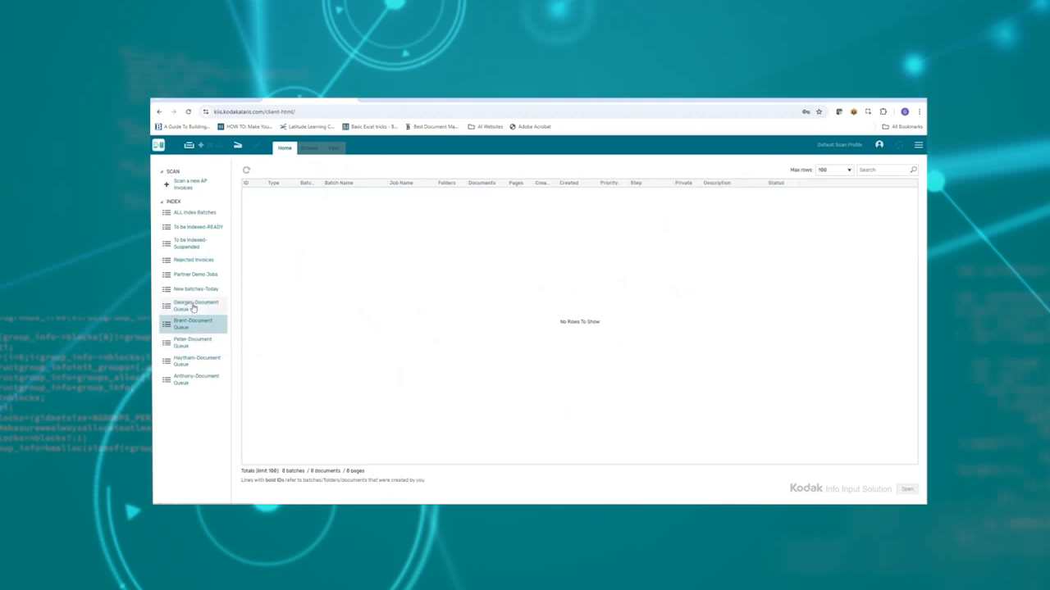
pyautogui.click(193, 306)
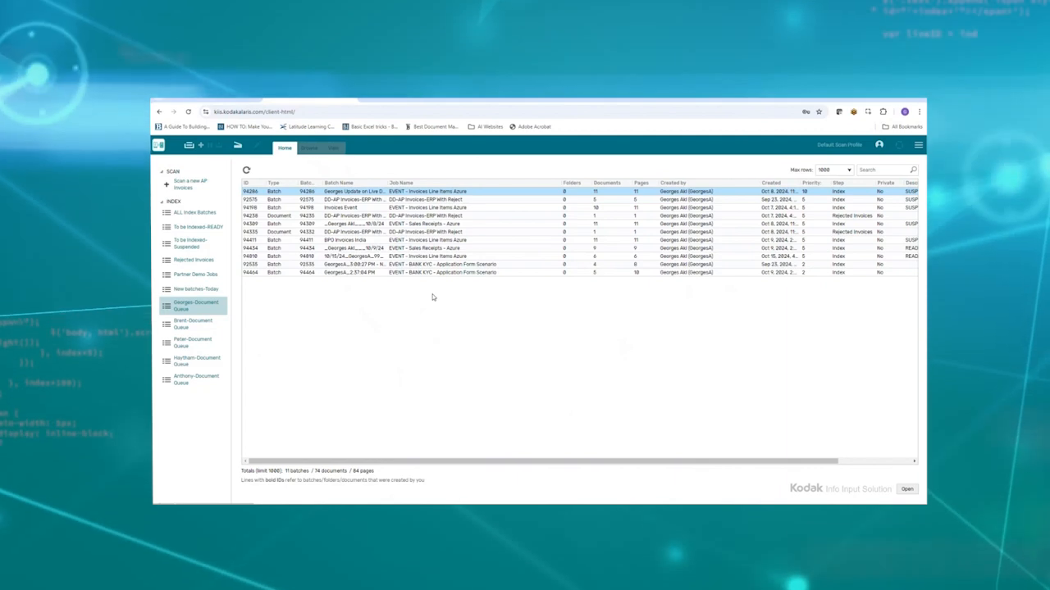
# Step: Open the first batch in the queue and examine its first document's header, line items, vendor details and customer details
pyautogui.doubleClick(566, 196)
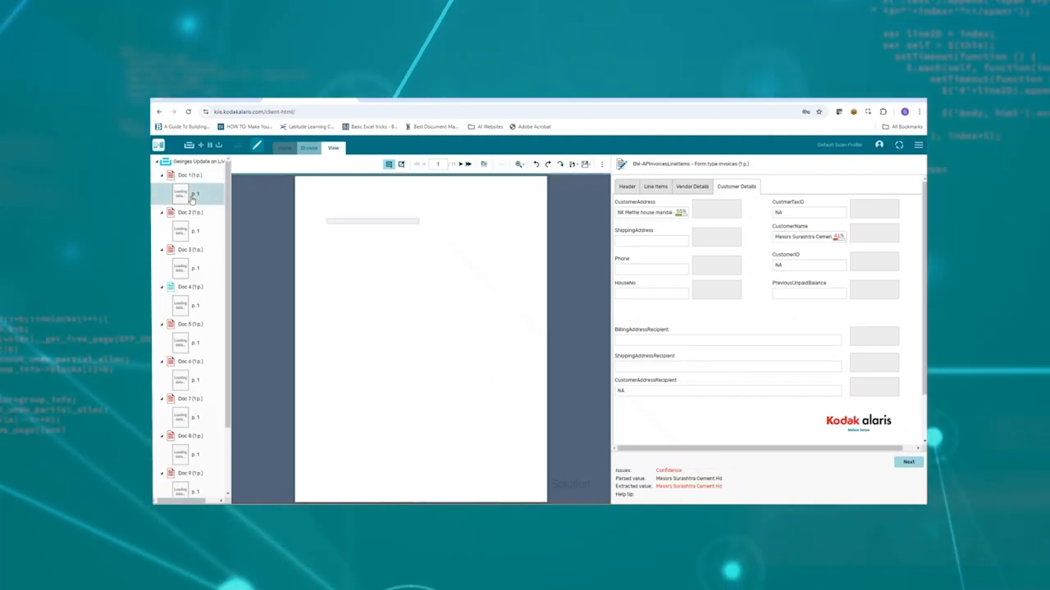
pyautogui.click(626, 186)
pyautogui.click(655, 186)
pyautogui.click(691, 186)
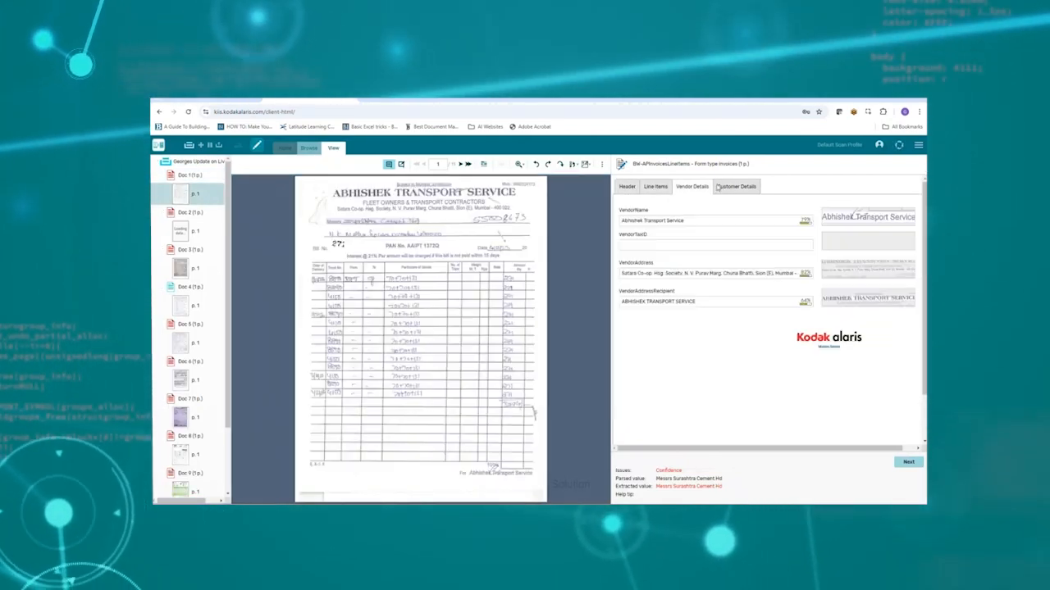
pyautogui.click(736, 187)
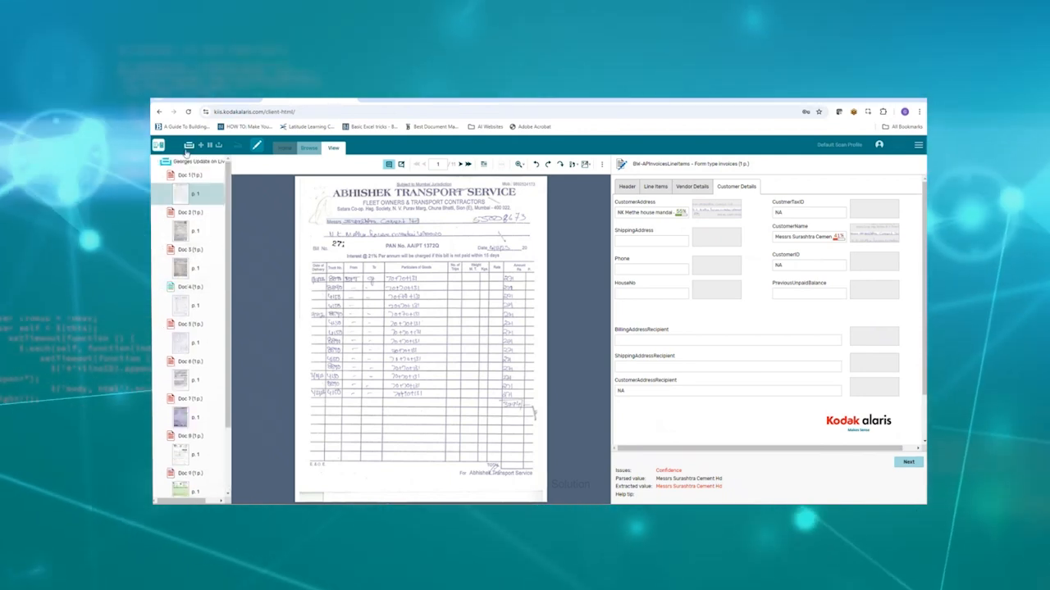
# Step: Close the open batch by discarding its changes
pyautogui.click(188, 147)
pyautogui.click(244, 322)
pyautogui.click(524, 349)
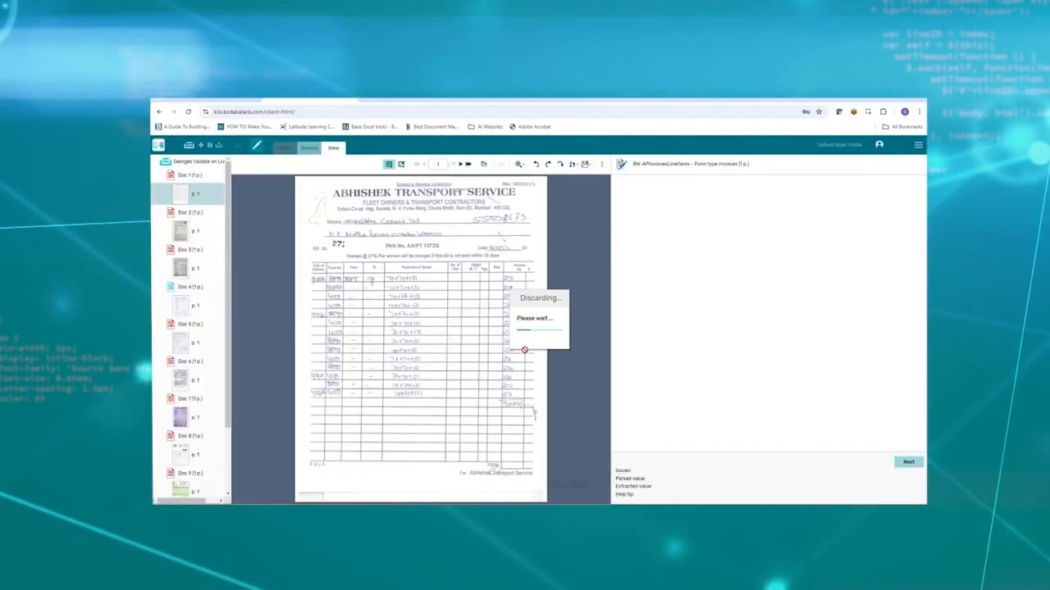
# Step: Start a new batch for the DD-3 Multi Cloud-AP Invoices job and name it TEST 1
pyautogui.click(200, 147)
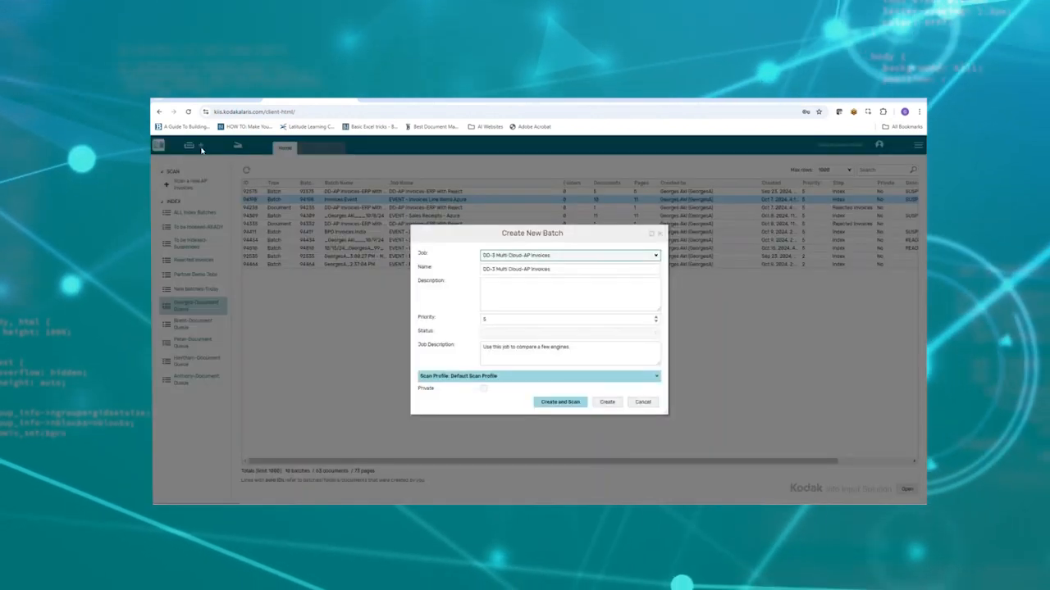
pyautogui.click(585, 258)
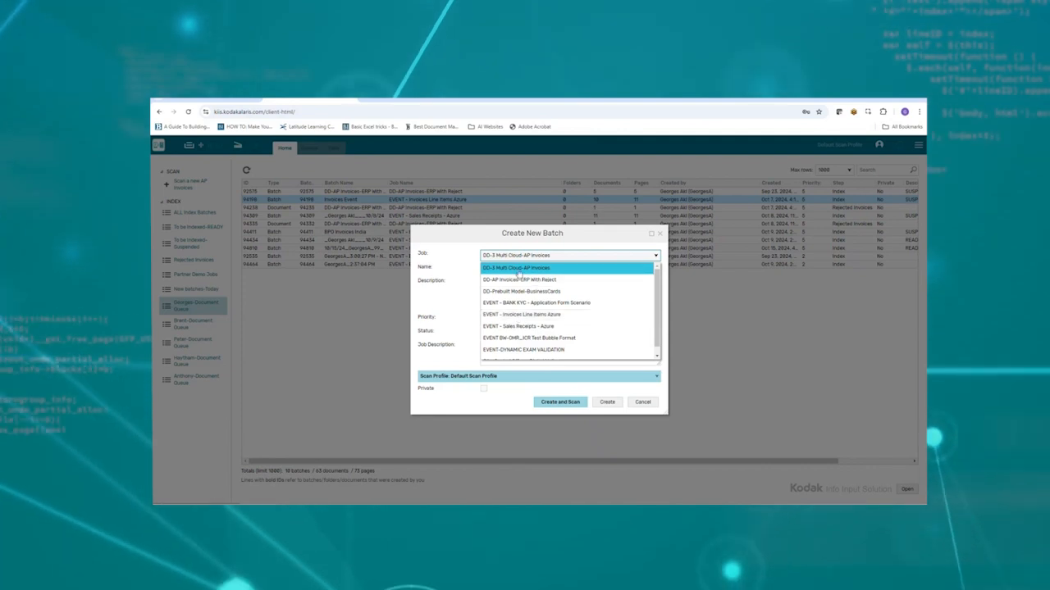
pyautogui.tripleClick(557, 269)
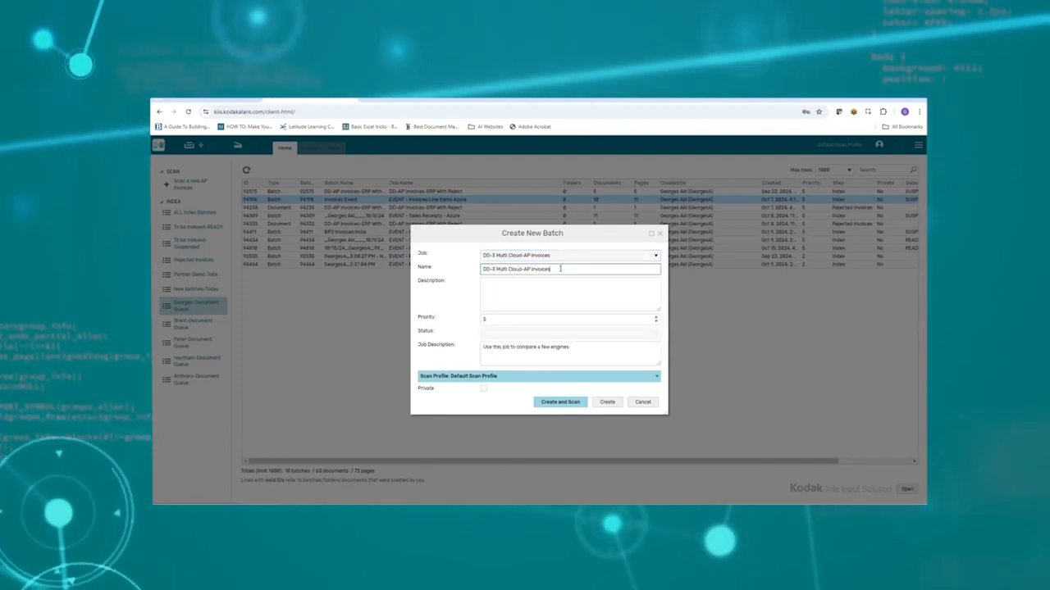
pyautogui.write('TEST 1')
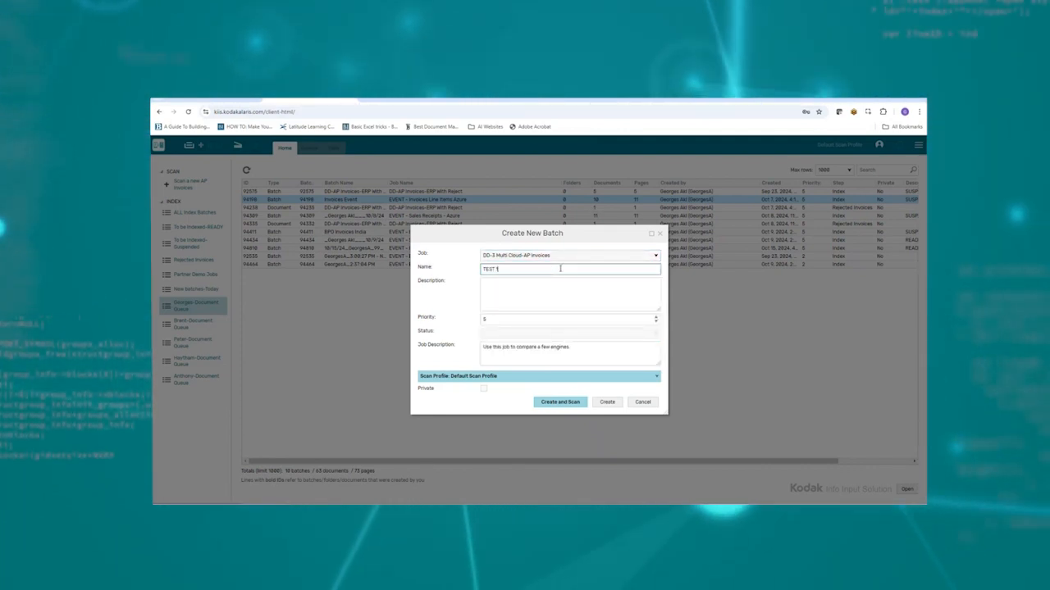
pyautogui.click(543, 297)
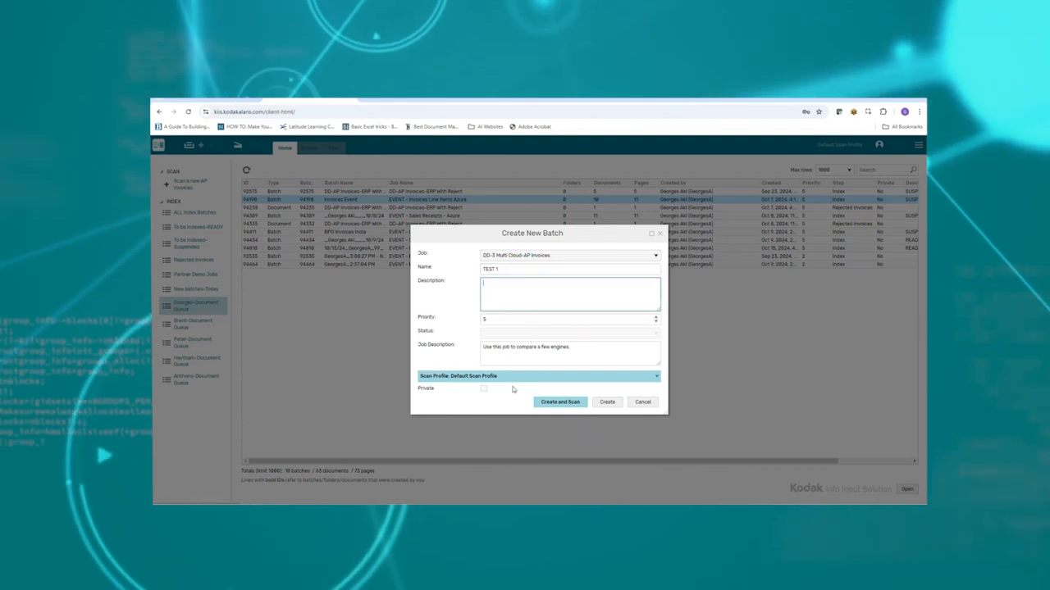
# Step: Check the Default Scan Profile settings and create the TEST 1 batch with the Create and Scan option
pyautogui.click(578, 401)
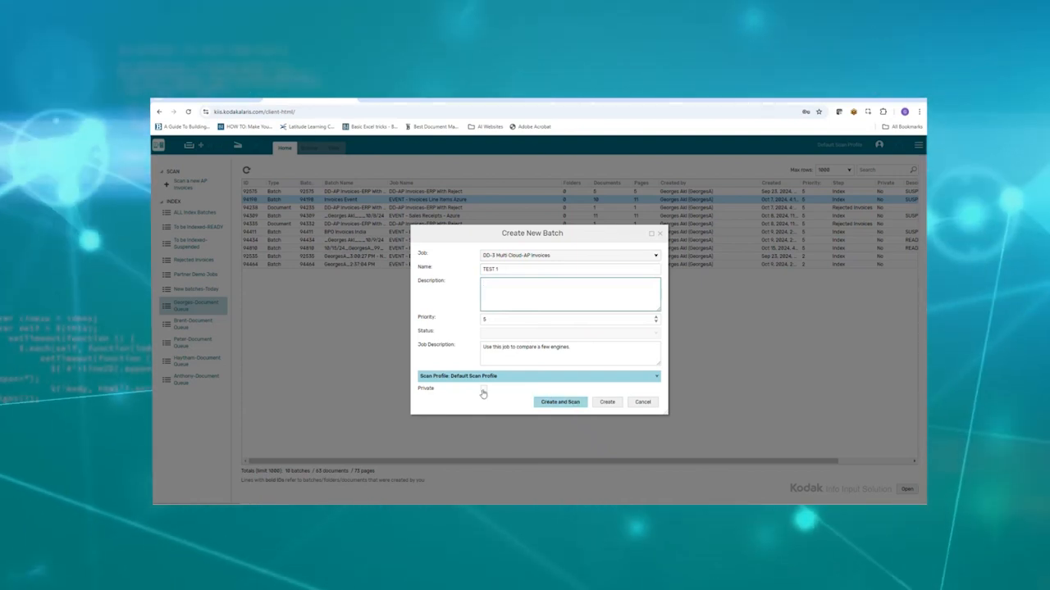
pyautogui.click(553, 379)
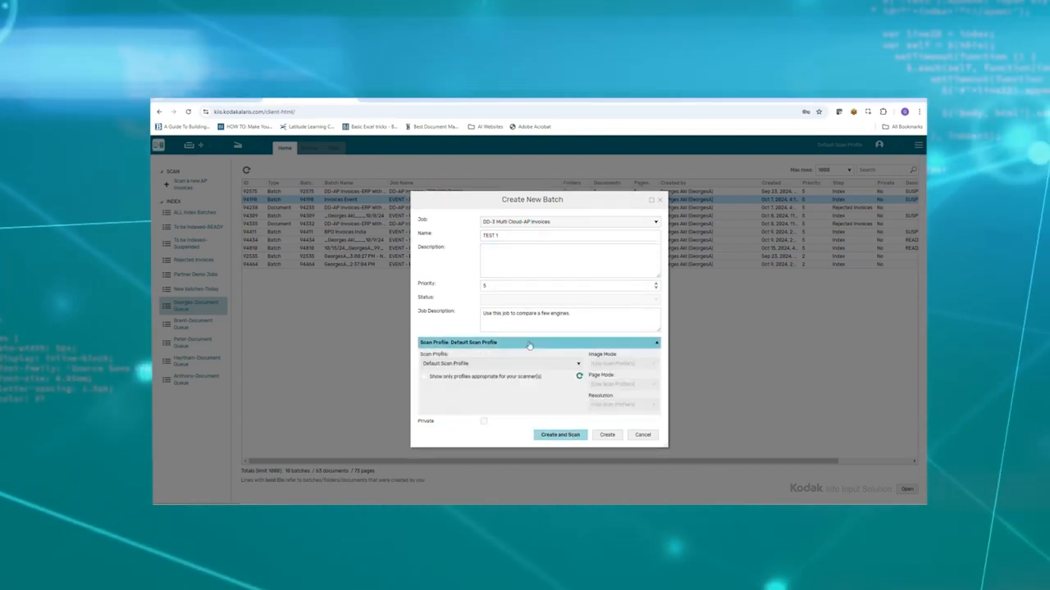
pyautogui.click(422, 343)
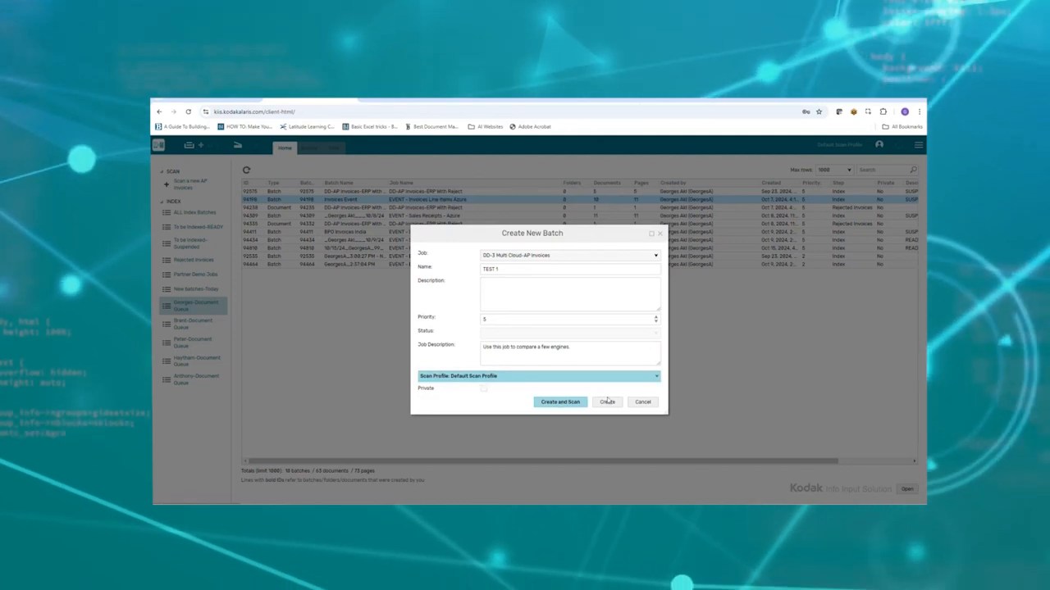
pyautogui.click(562, 403)
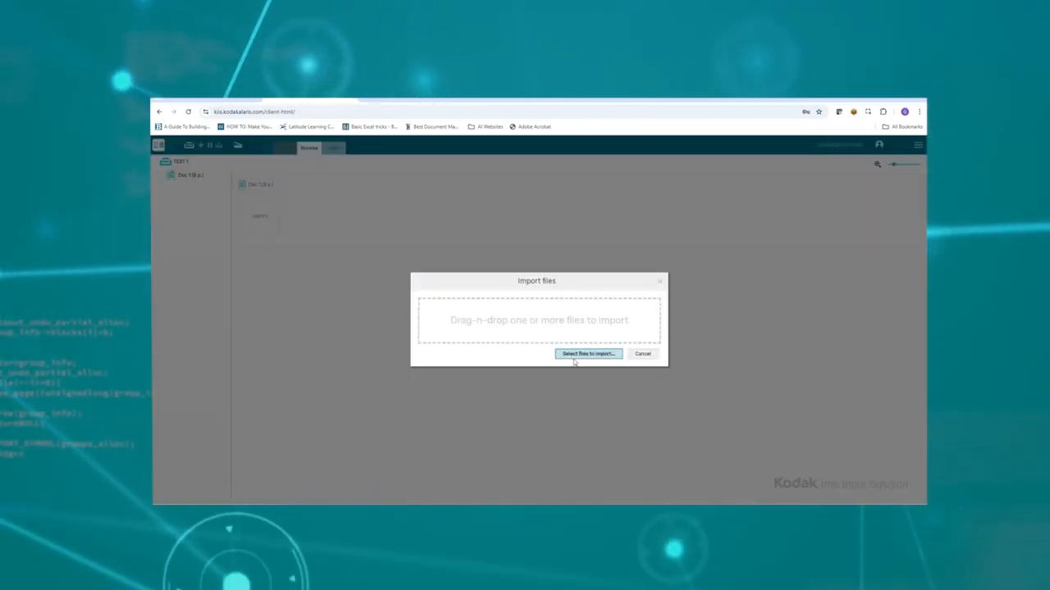
# Step: Import all five PDF files from the Sample Documents subfolder 2023 11 [Invoices] MAF UAE into the batch
pyautogui.click(574, 357)
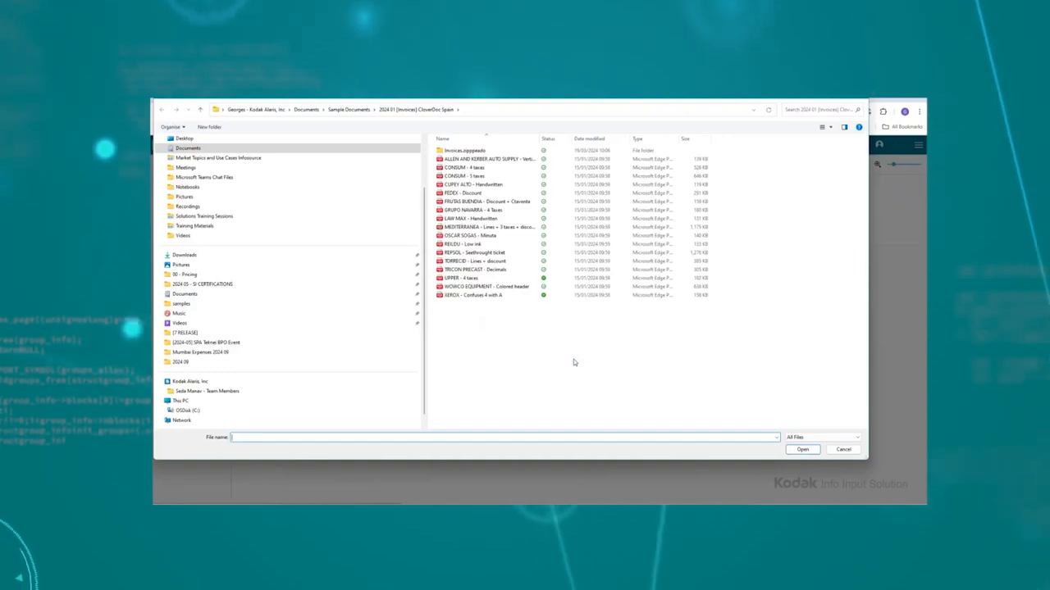
pyautogui.click(349, 109)
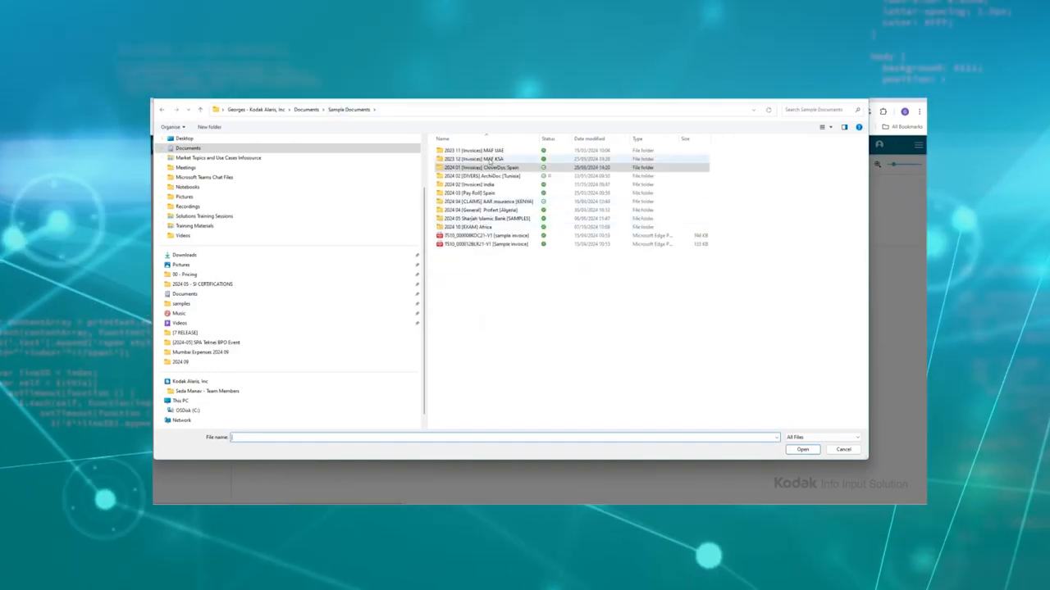
pyautogui.doubleClick(492, 151)
pyautogui.click(492, 151)
pyautogui.keyDown('shift'); pyautogui.click(480, 185); pyautogui.keyUp('shift')
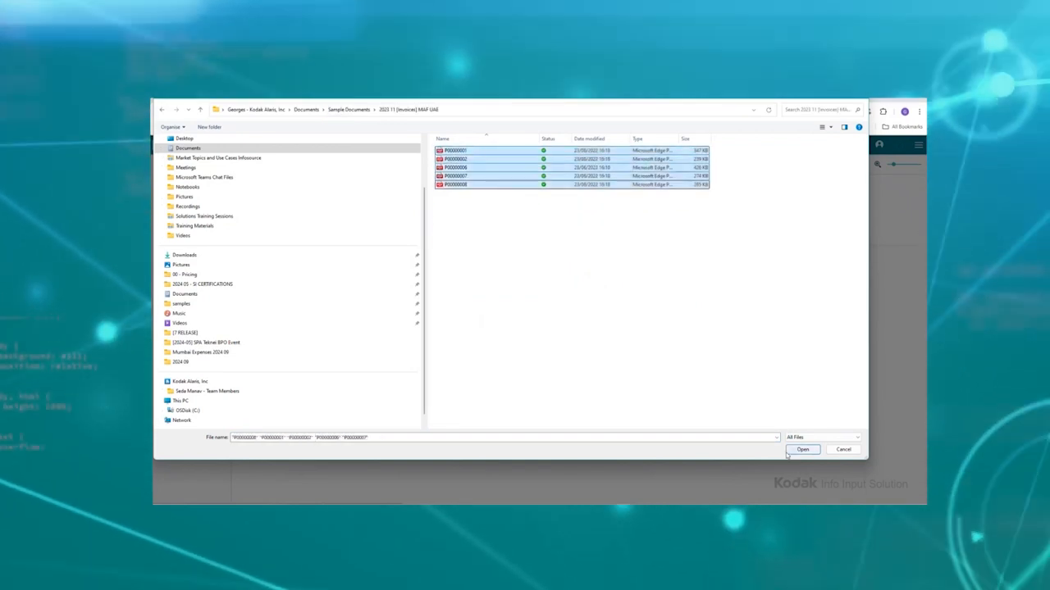
pyautogui.click(794, 449)
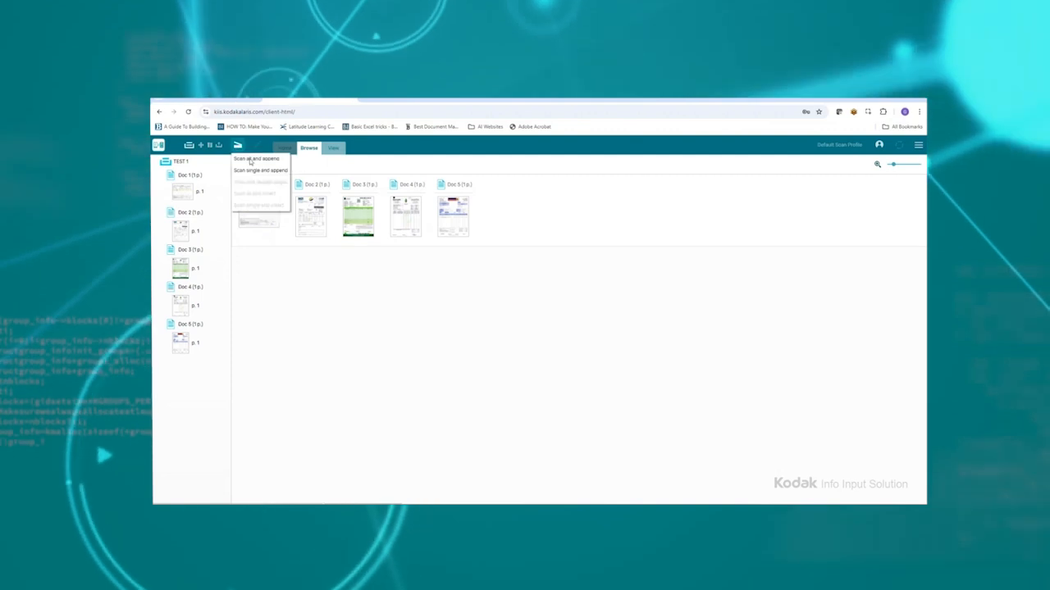
# Step: Append the first four invoice files from the Sample Documents subfolder 2024 02 [Invoices] India to the TEST 1 batch
pyautogui.click(260, 162)
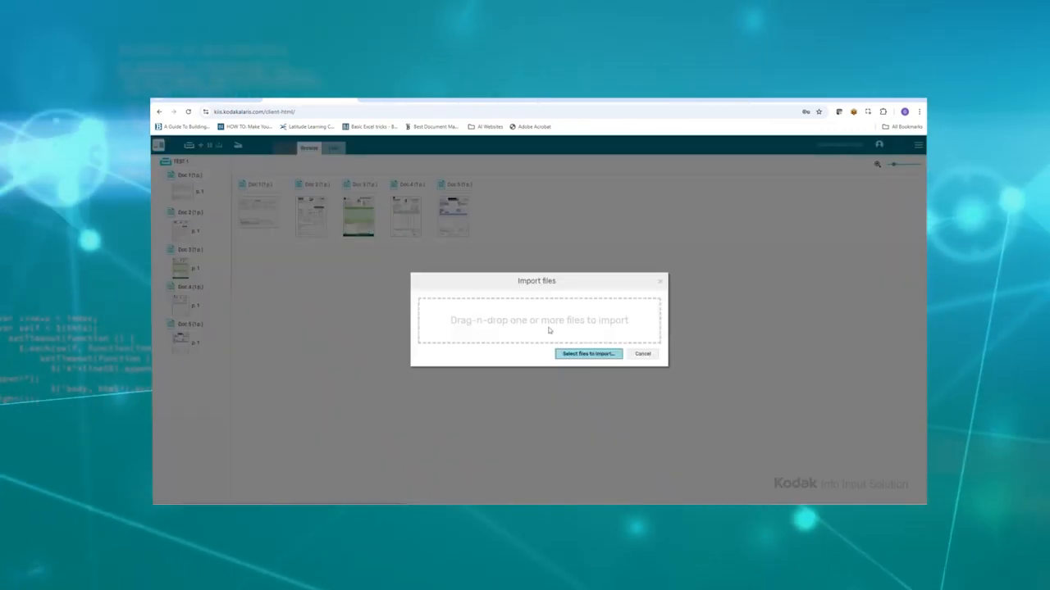
pyautogui.click(576, 355)
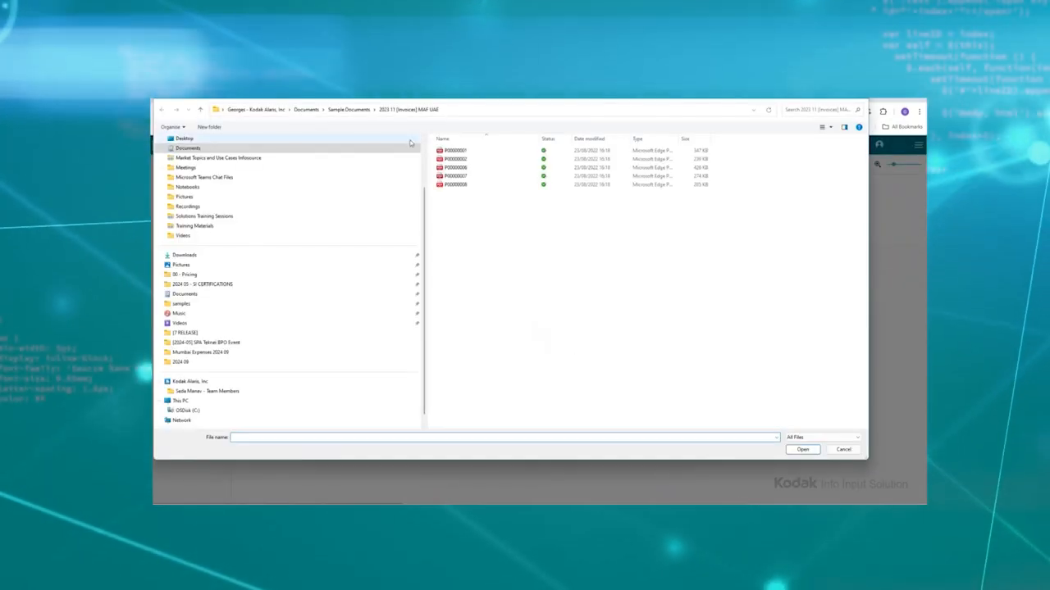
pyautogui.click(353, 110)
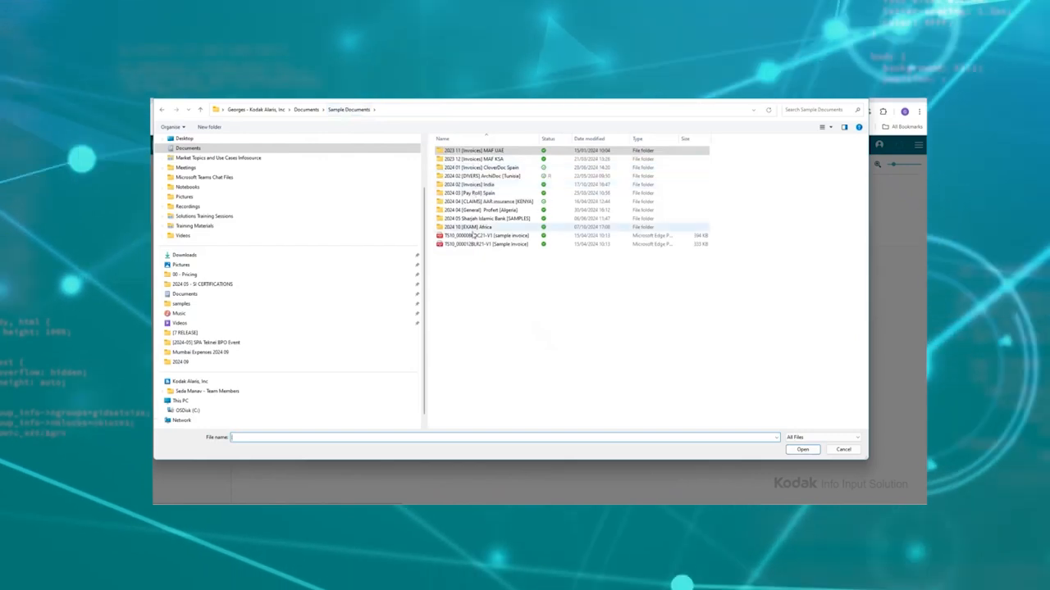
pyautogui.doubleClick(479, 185)
pyautogui.click(456, 164)
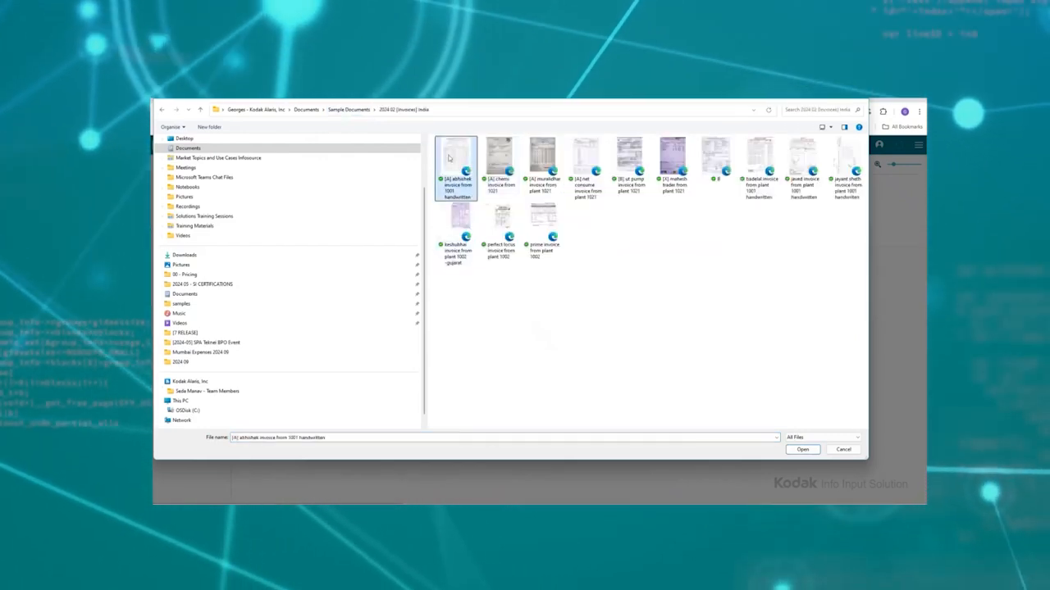
pyautogui.keyDown('shift'); pyautogui.click(586, 169); pyautogui.keyUp('shift')
pyautogui.click(802, 451)
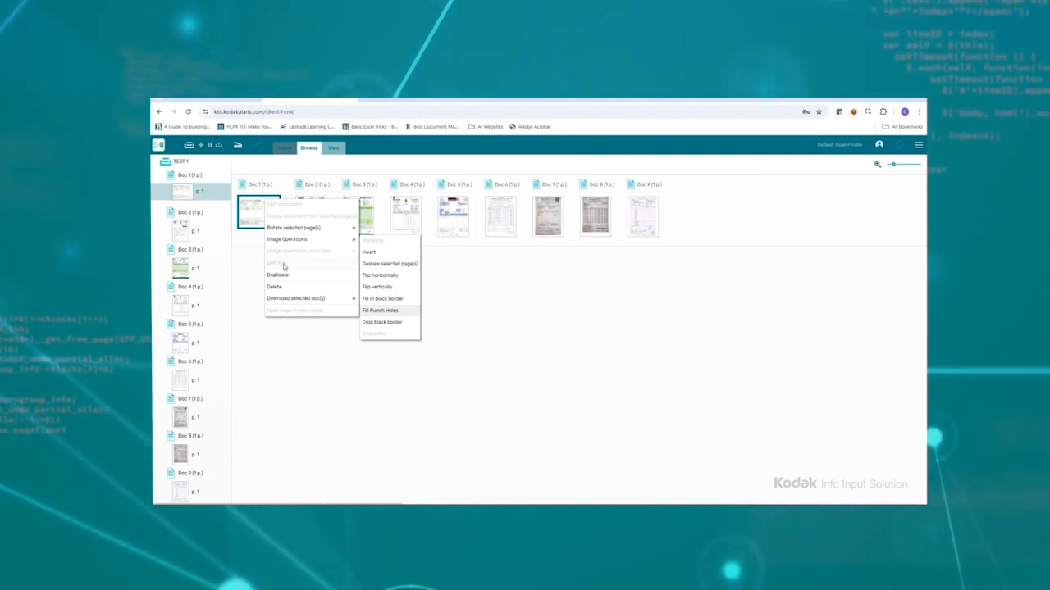
# Step: Submit the TEST 1 batch for processing and check its progress in the Batch Manager
pyautogui.click(584, 333)
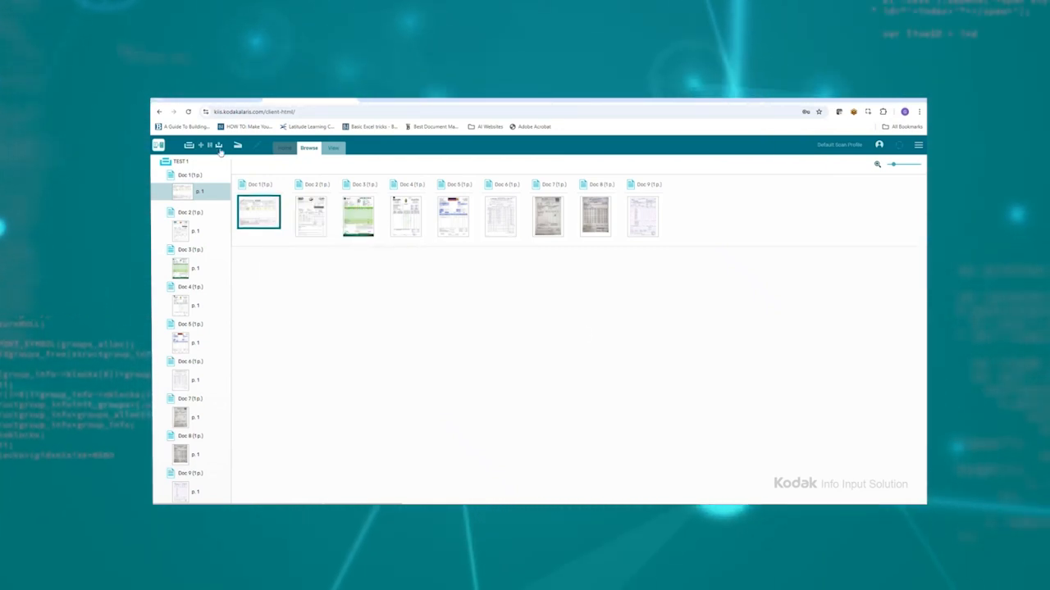
pyautogui.click(219, 146)
pyautogui.click(519, 342)
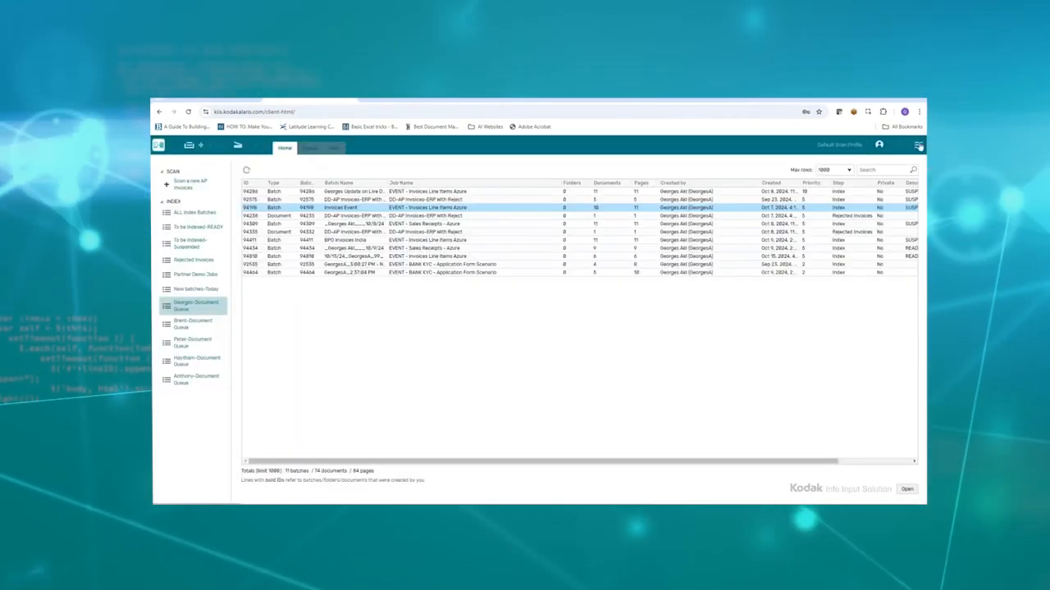
pyautogui.click(877, 160)
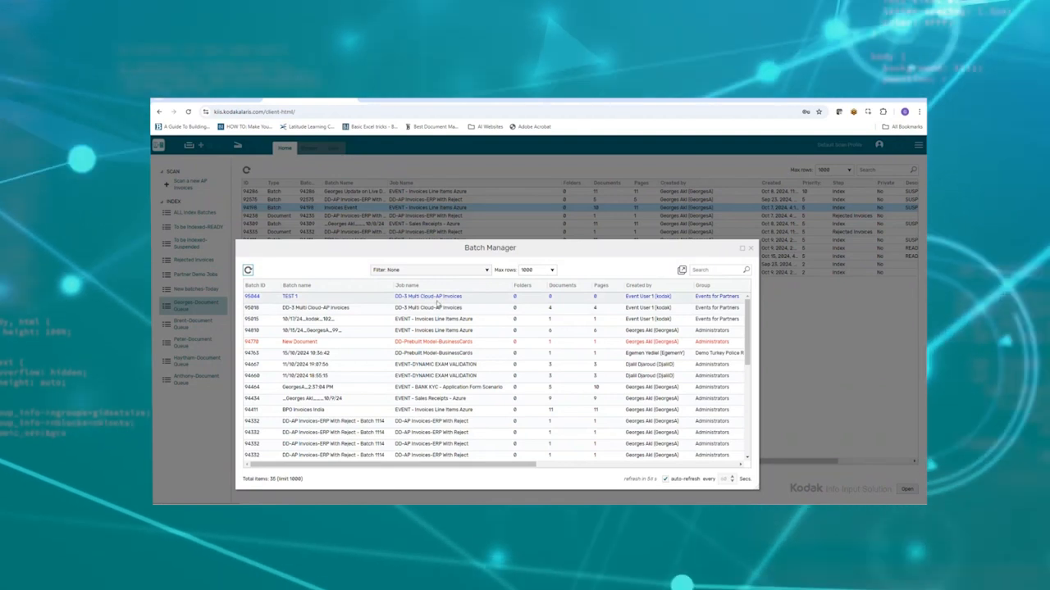
pyautogui.click(751, 248)
# Step: Create a batch for the EVENT - Invoices Line Items Azure job with the Create and Scan option, keeping the default name
pyautogui.click(200, 146)
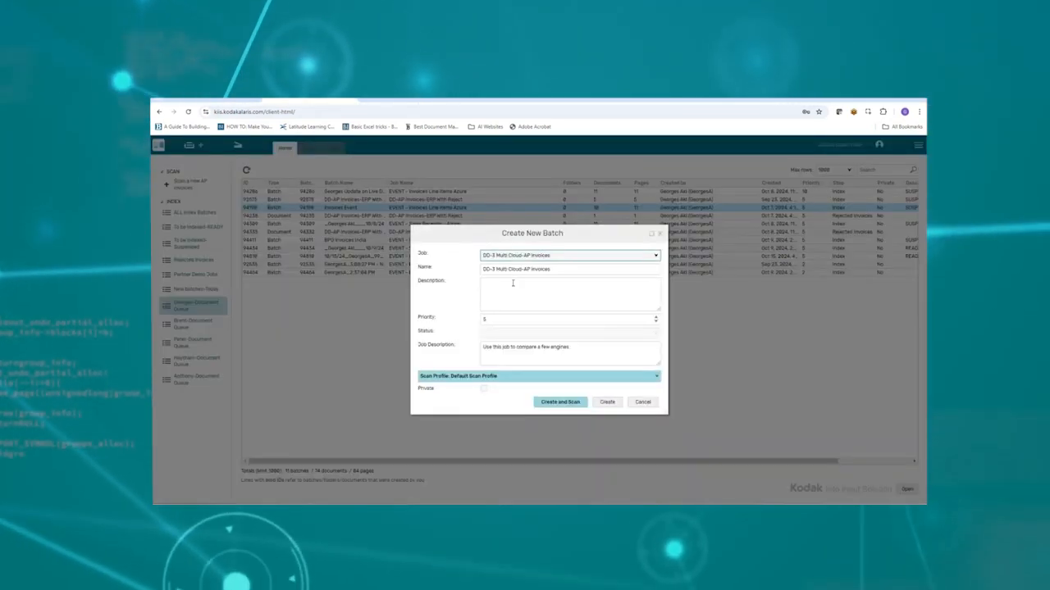
pyautogui.click(516, 255)
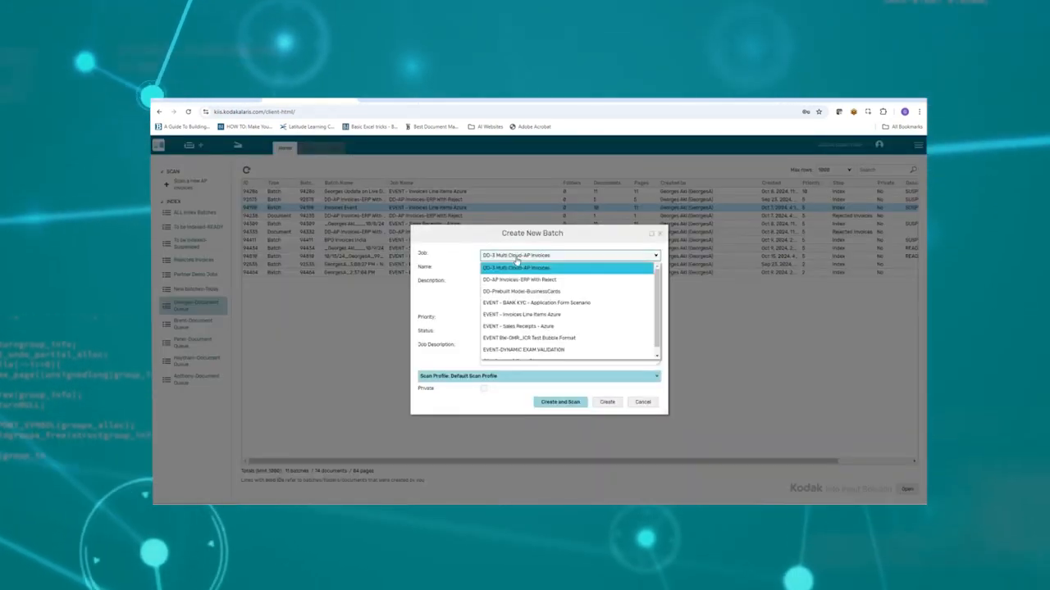
pyautogui.click(534, 316)
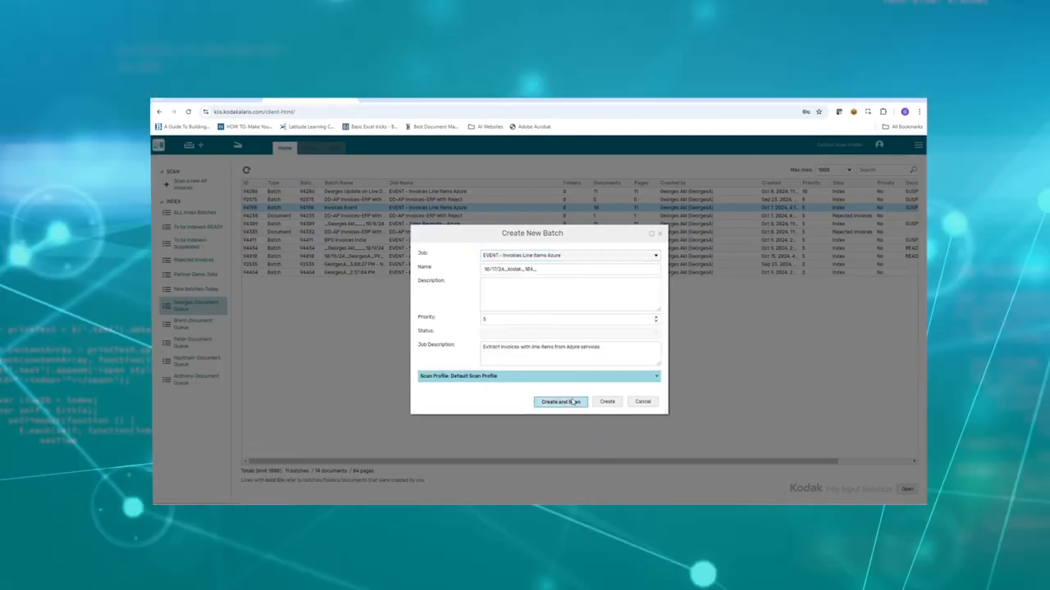
pyautogui.click(561, 401)
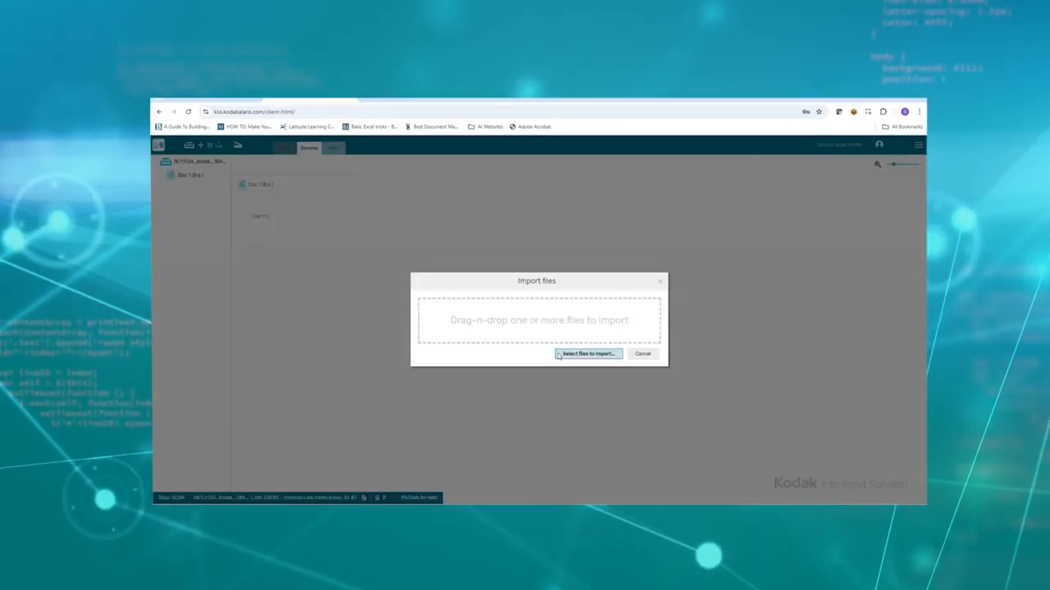
# Step: Import the first four invoice files from the 2024 02 [Invoices] India folder and submit the batch for processing
pyautogui.click(563, 354)
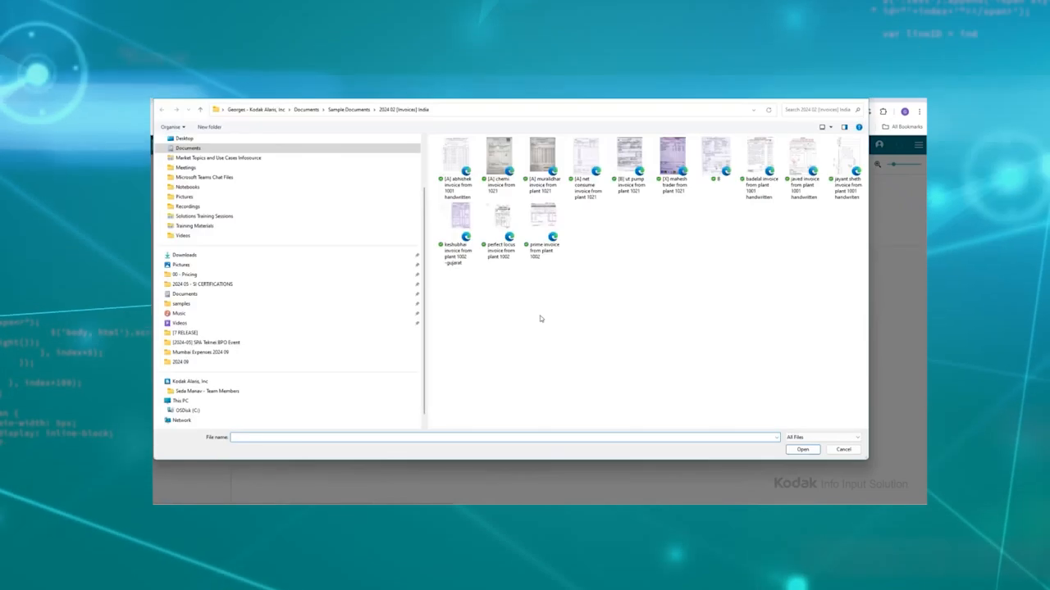
pyautogui.click(463, 161)
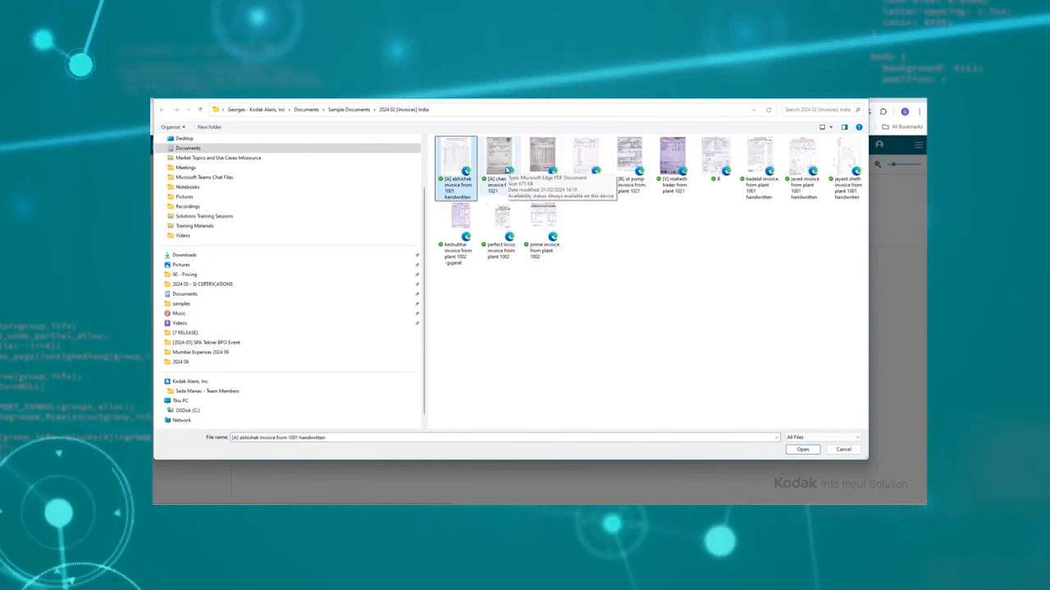
pyautogui.keyDown('shift'); pyautogui.click(586, 164); pyautogui.keyUp('shift')
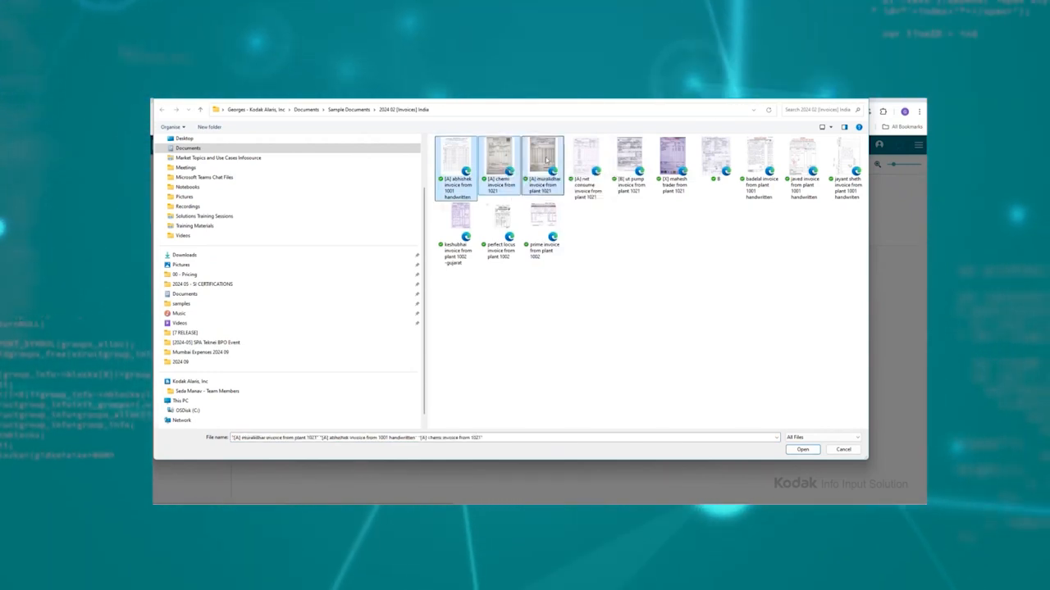
pyautogui.click(802, 449)
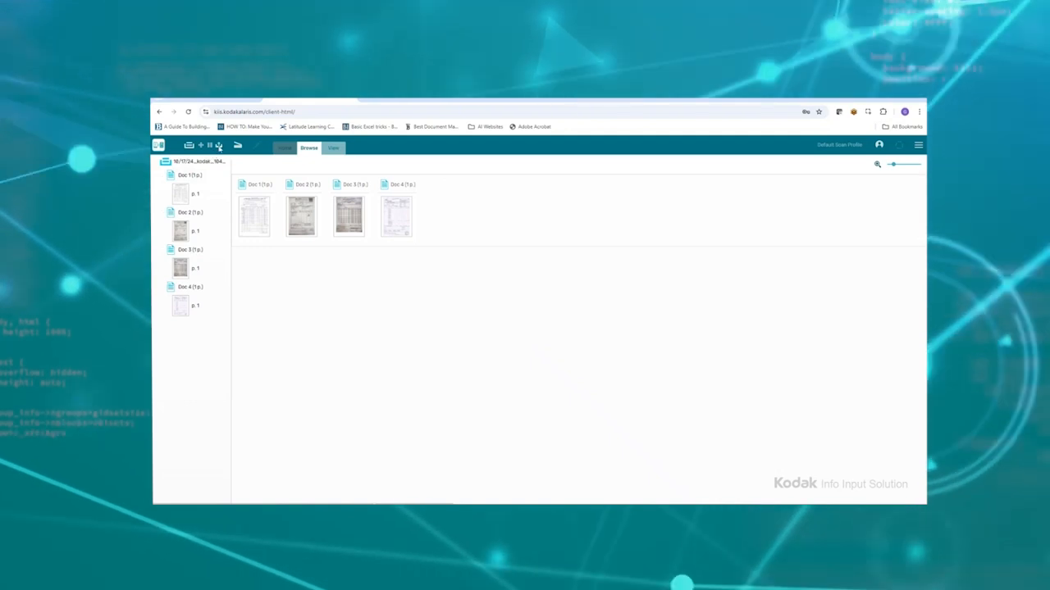
pyautogui.click(237, 145)
pyautogui.click(525, 337)
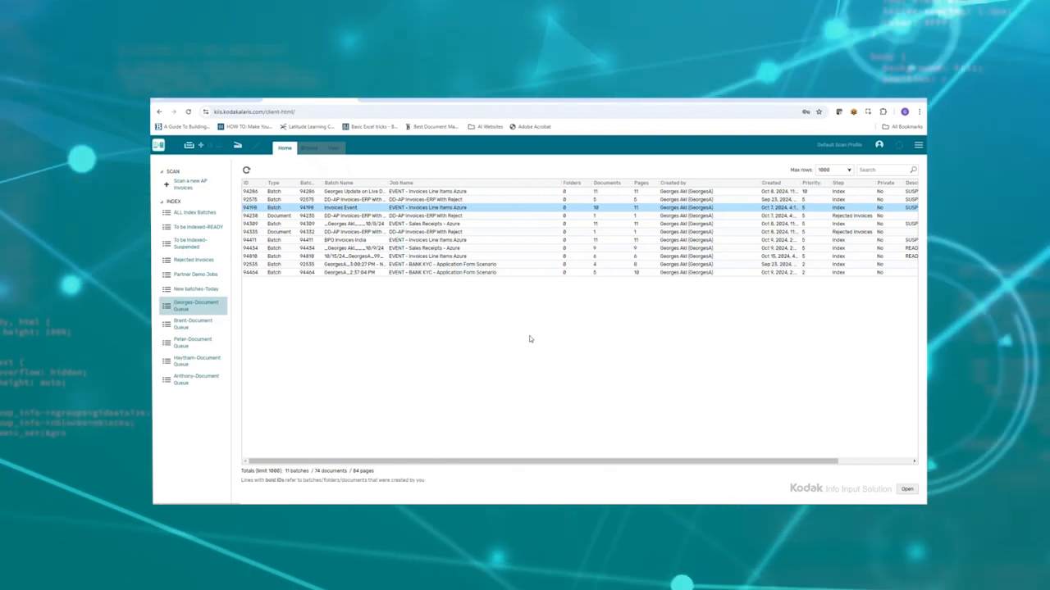
# Step: Look through the New batches-Today, Partner Demo Jobs and first personal document queues for the submitted batches
pyautogui.click(193, 290)
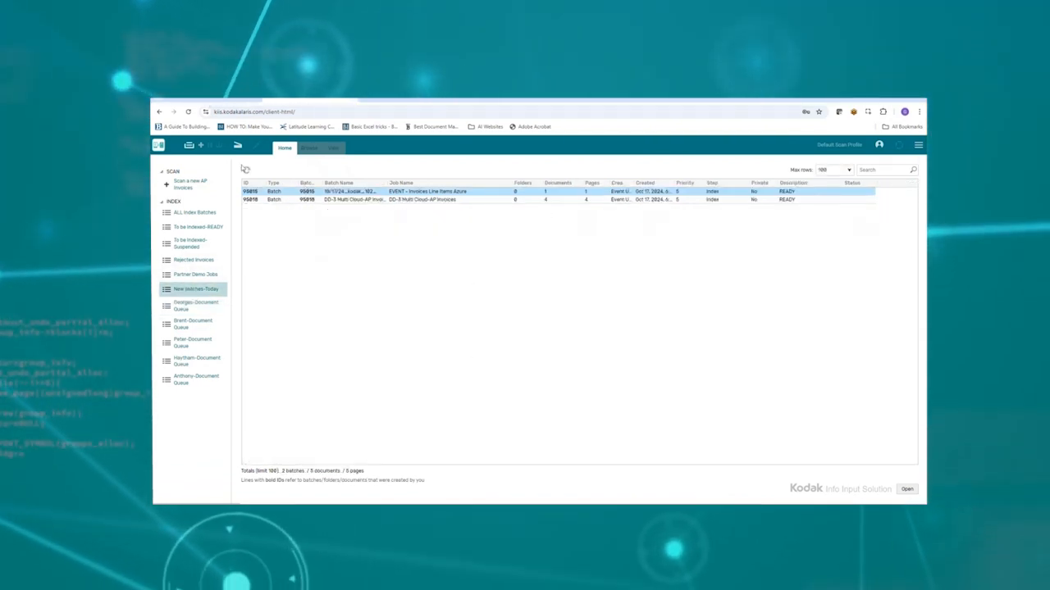
pyautogui.click(195, 274)
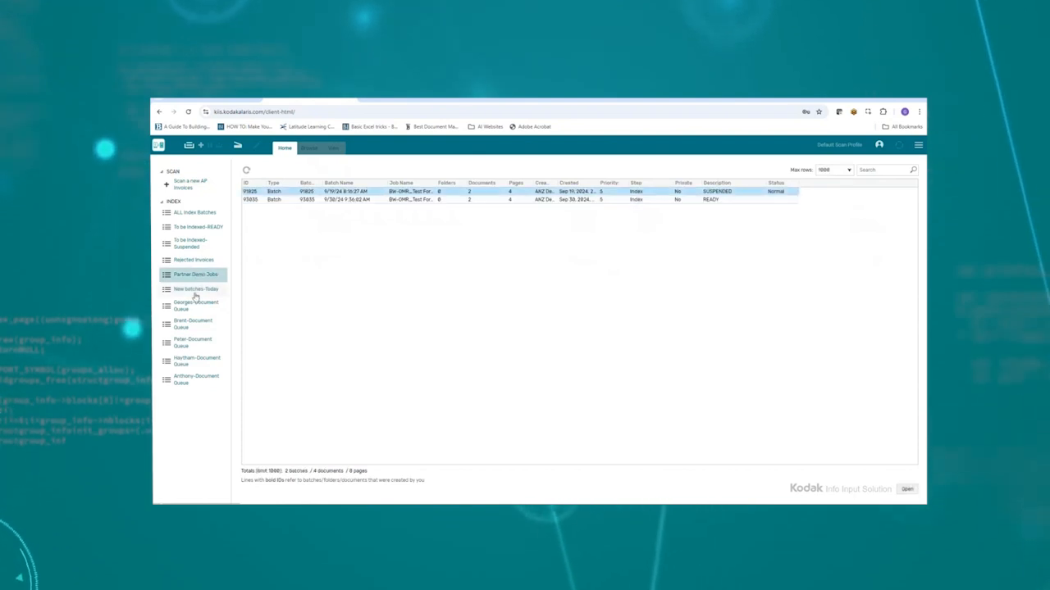
pyautogui.click(194, 291)
pyautogui.click(192, 309)
pyautogui.click(519, 208)
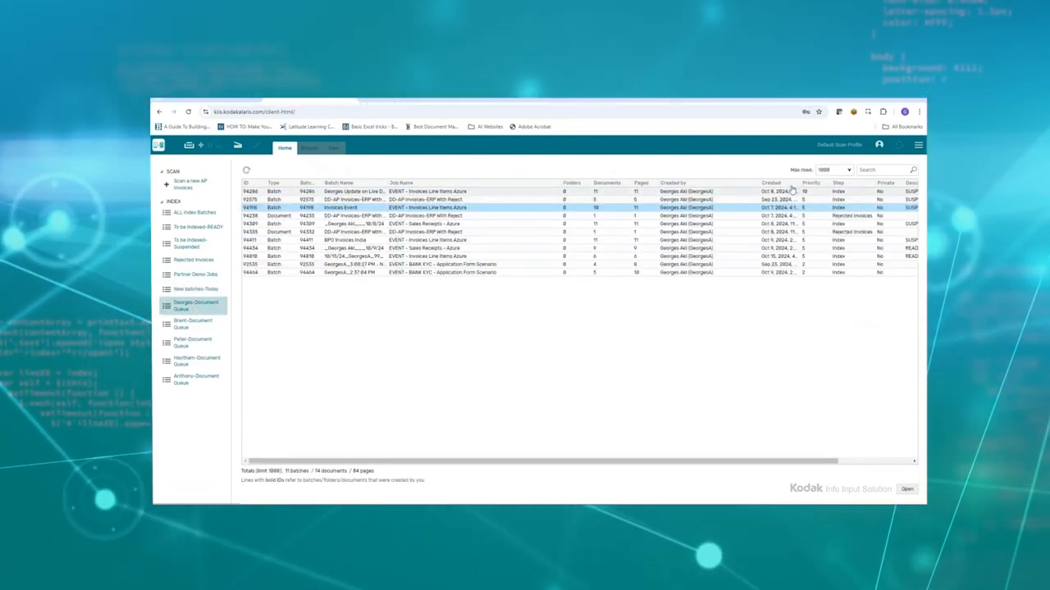
# Step: Check the processing state of the two submitted batches in the Batch Manager, and close it
pyautogui.click(917, 145)
pyautogui.click(882, 154)
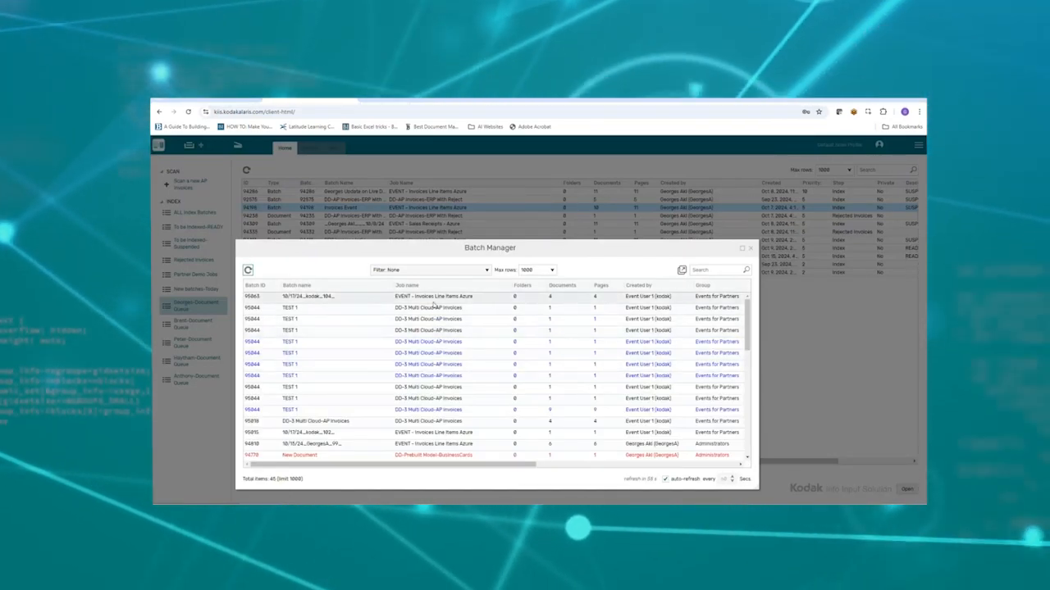
pyautogui.click(750, 249)
# Step: Sort the New batches-Today queue by newest creation time and open the latest EVENT - Invoices Line Items Azure batch
pyautogui.click(189, 288)
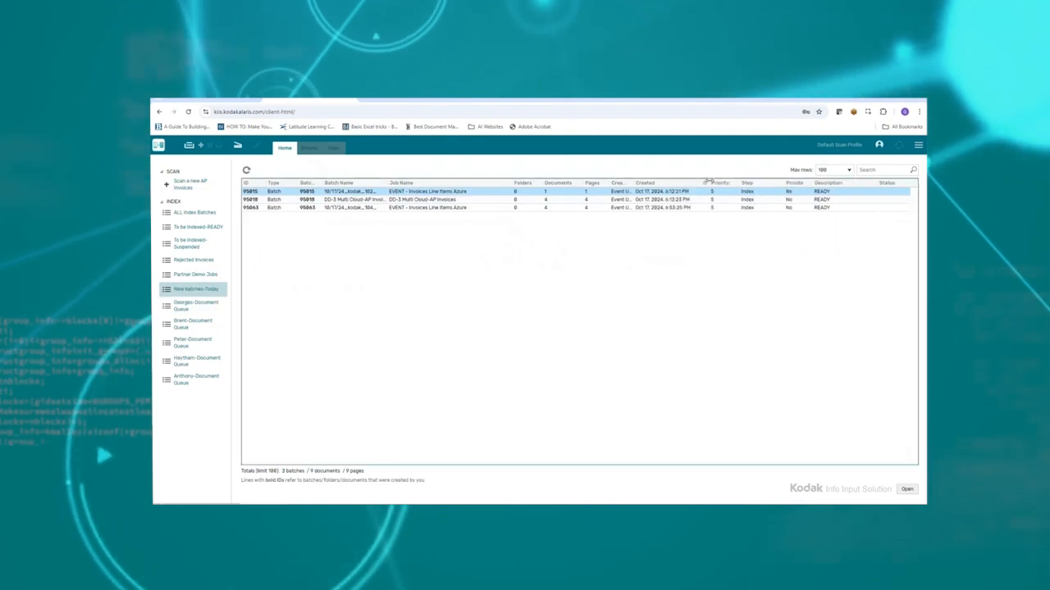
pyautogui.moveTo(709, 181); pyautogui.dragTo(712, 193)
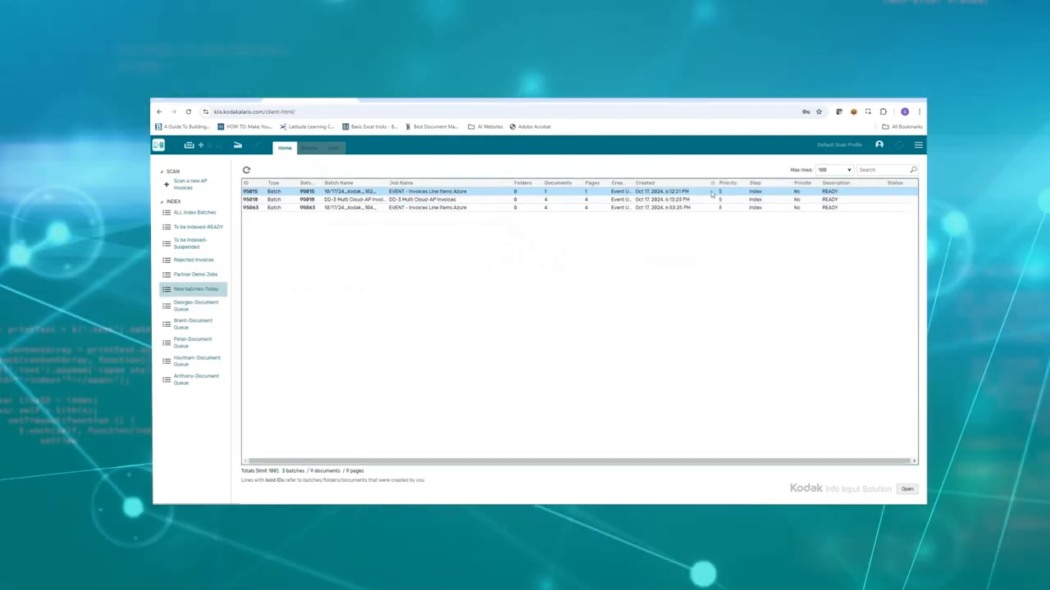
pyautogui.click(647, 183)
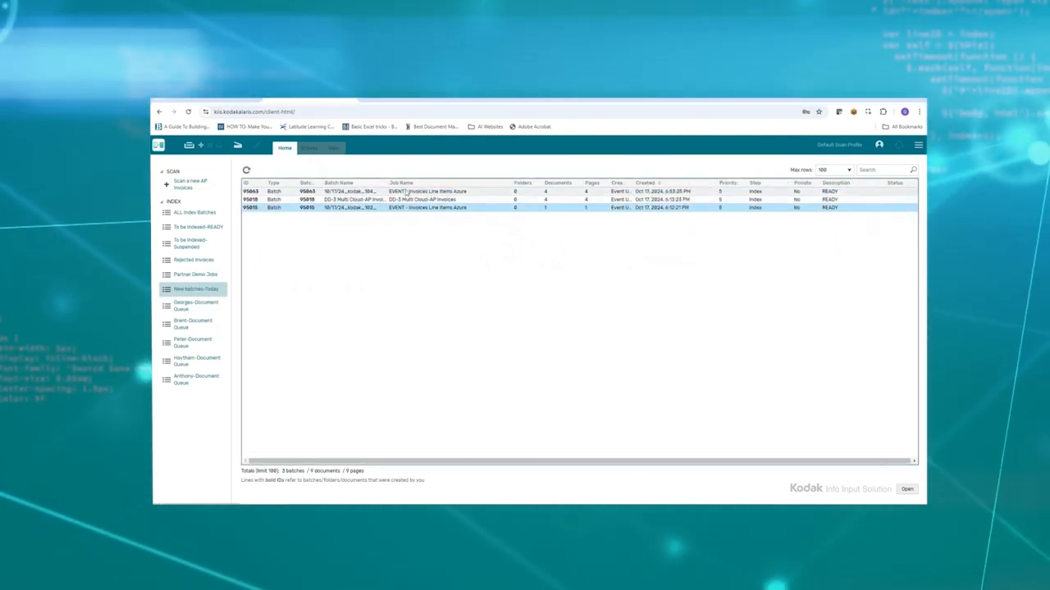
pyautogui.doubleClick(405, 191)
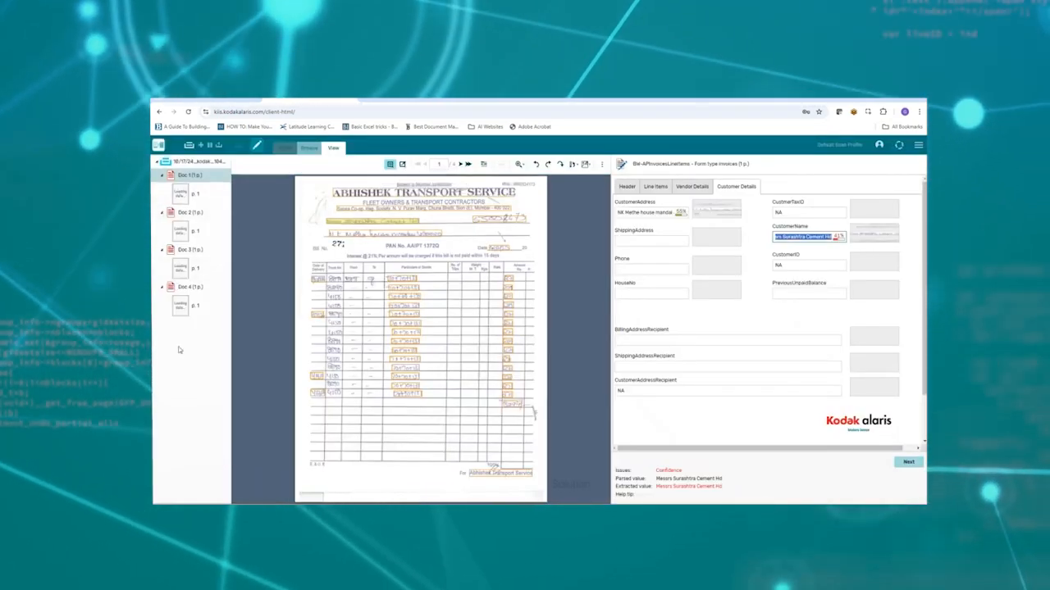
# Step: Browse the batch's documents and review the fourth invoice's extracted customer details, including ShippingAddress, and its header fields
pyautogui.click(182, 232)
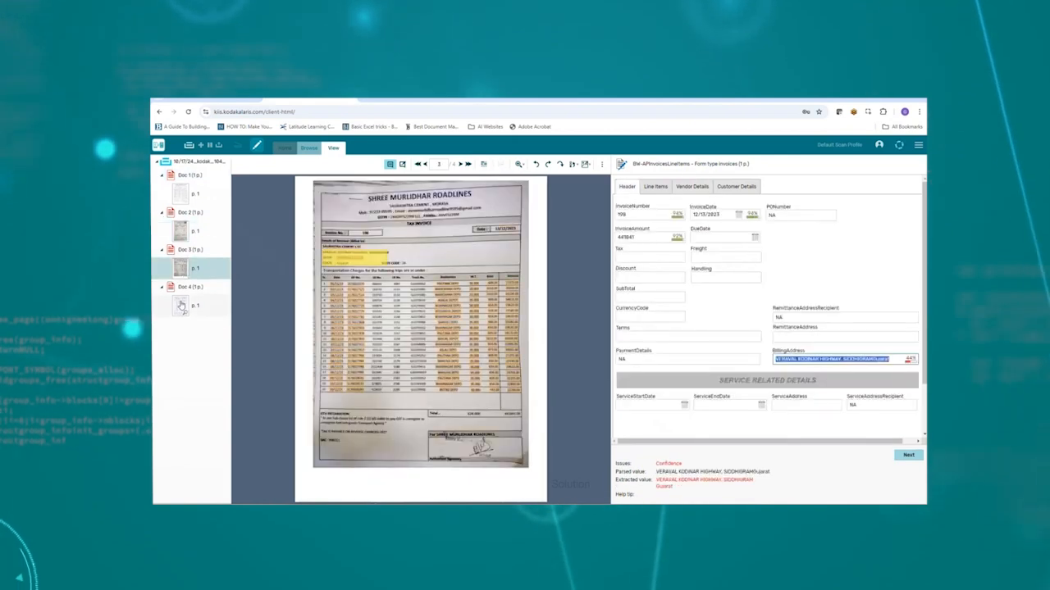
pyautogui.click(182, 305)
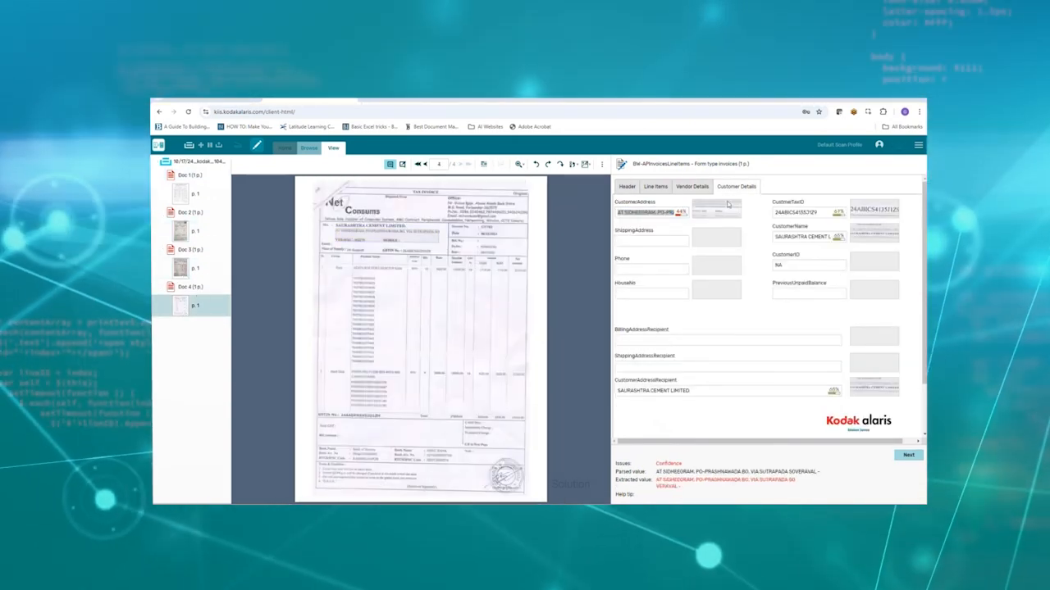
pyautogui.click(665, 239)
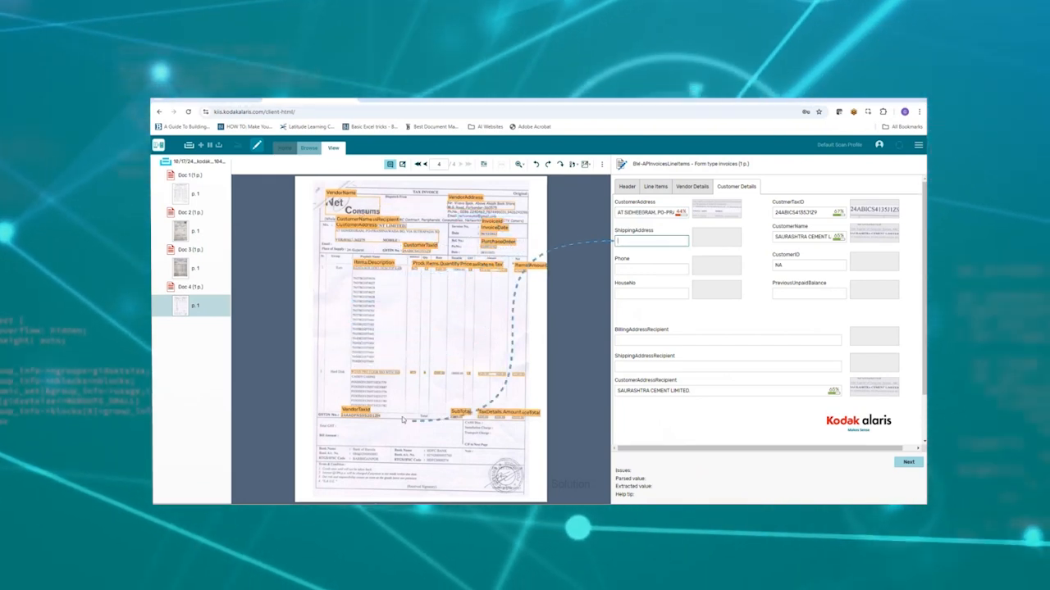
pyautogui.click(626, 188)
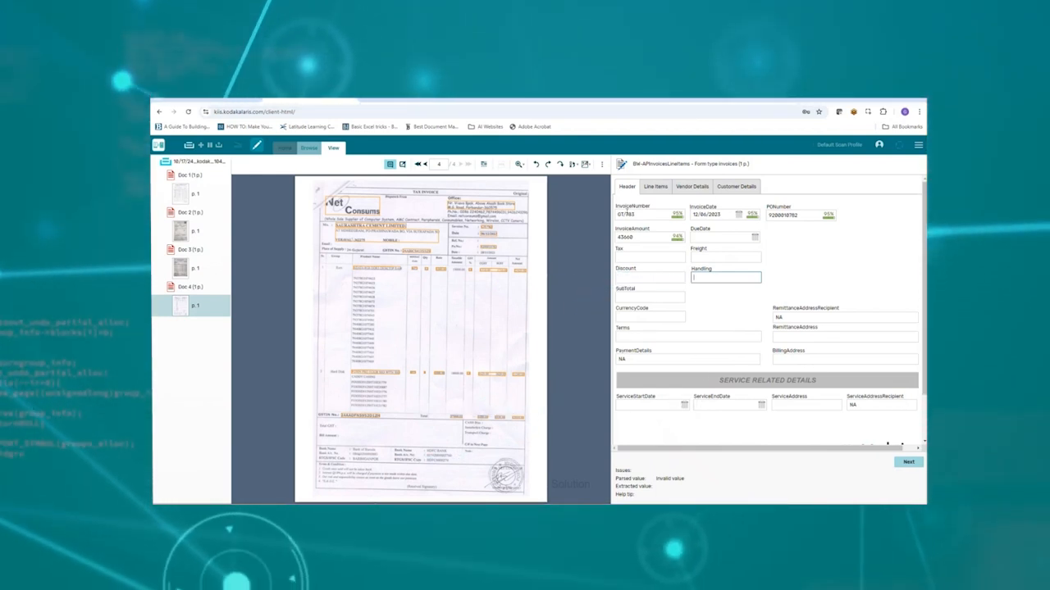
# Step: Show the fourth invoice's line items in a widened form pane and locate the first item's description on the page
pyautogui.click(656, 187)
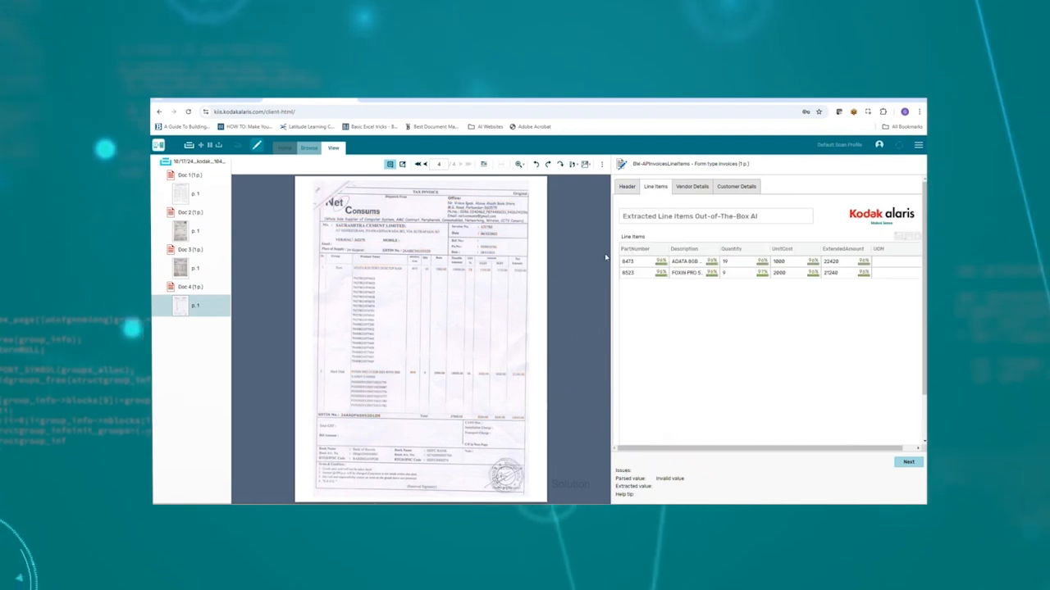
pyautogui.moveTo(610, 258); pyautogui.dragTo(565, 259)
pyautogui.click(642, 261)
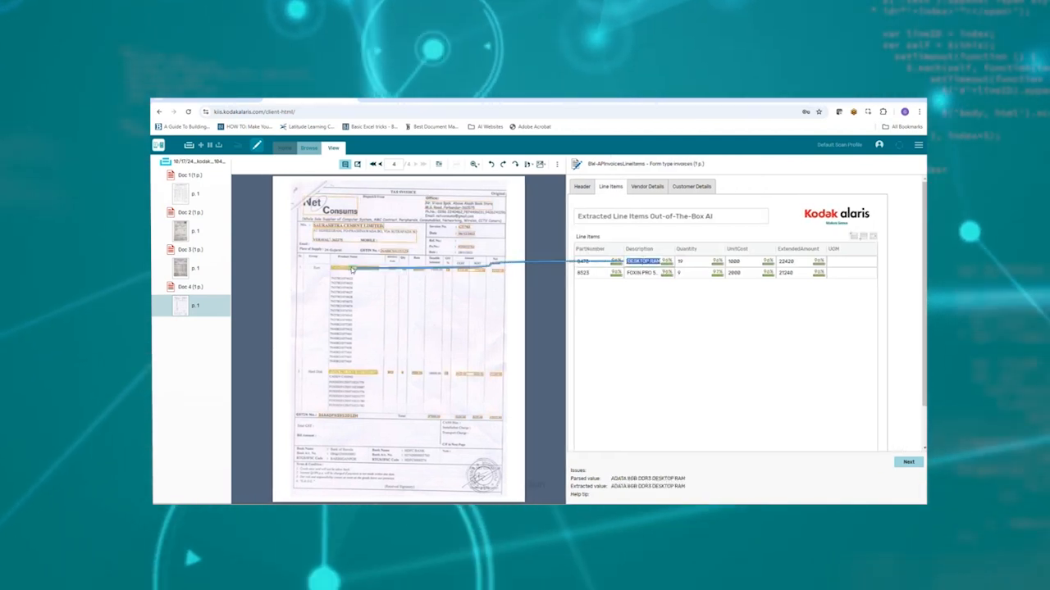
# Step: Fit the invoice page to the viewer's width and look over the available image operations
pyautogui.click(475, 165)
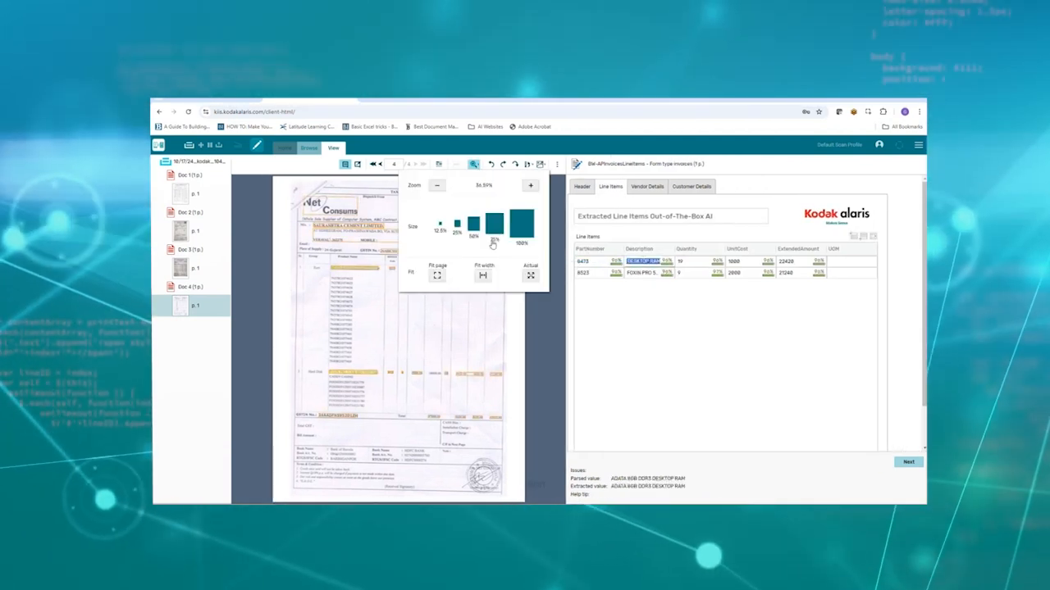
pyautogui.click(483, 276)
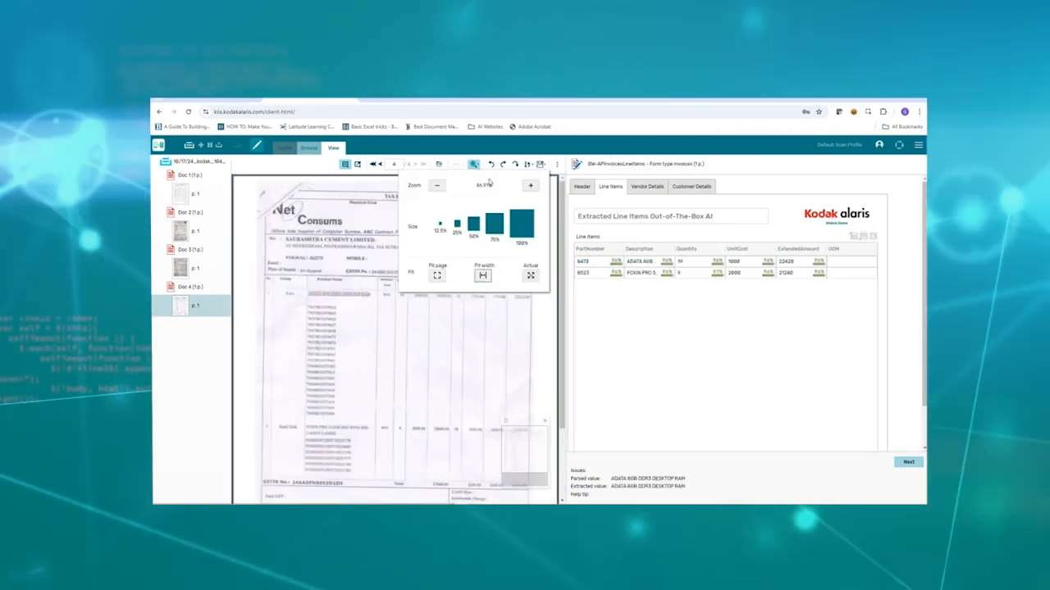
pyautogui.click(540, 165)
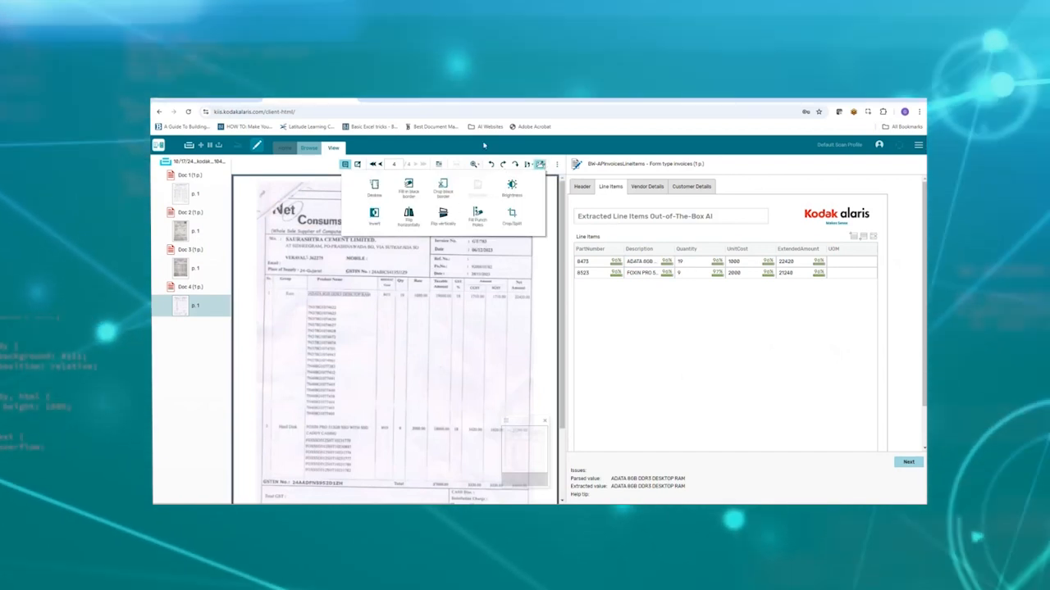
pyautogui.click(484, 146)
# Step: View the extracted vendor details of the fourth invoice
pyautogui.click(646, 186)
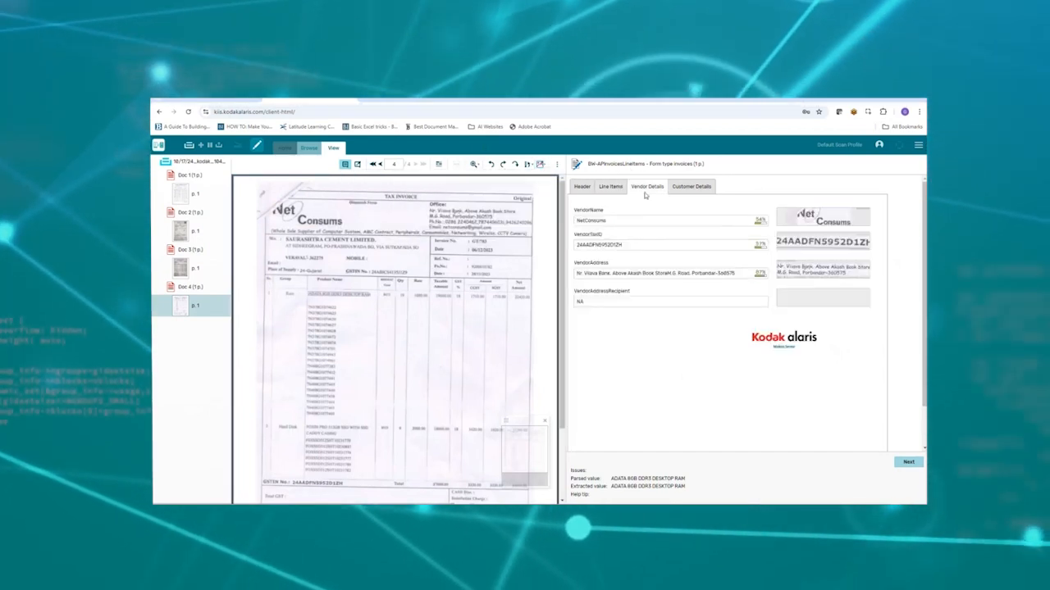
# Step: Check the fourth invoice's VendorTaxID, VendorAddressRecipient, CustomerAddress and CustomerName fields against the page image
pyautogui.click(645, 221)
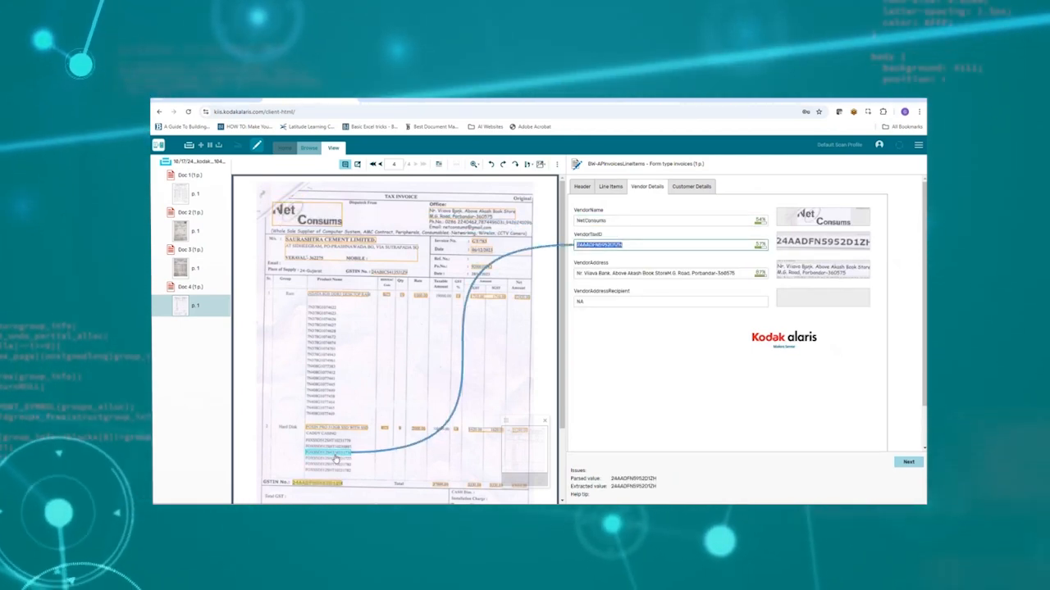
pyautogui.click(616, 300)
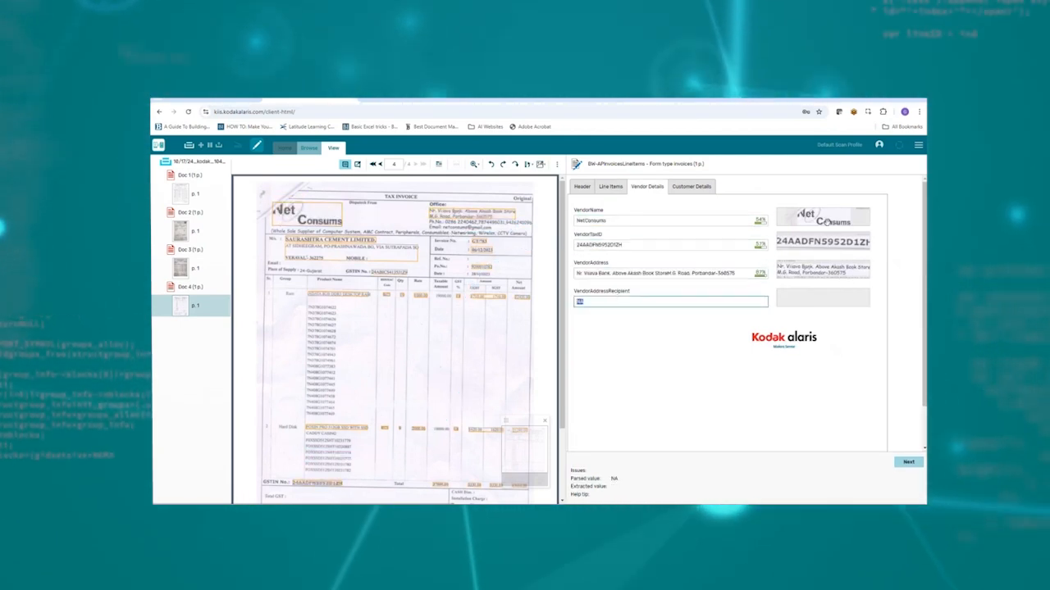
pyautogui.click(692, 186)
pyautogui.click(623, 212)
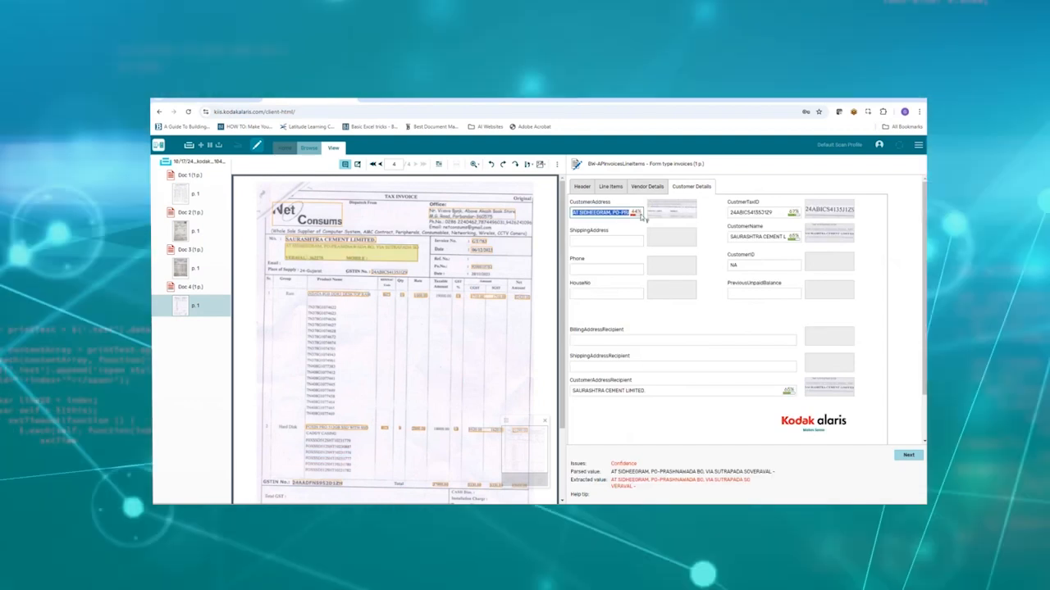
pyautogui.moveTo(643, 216)
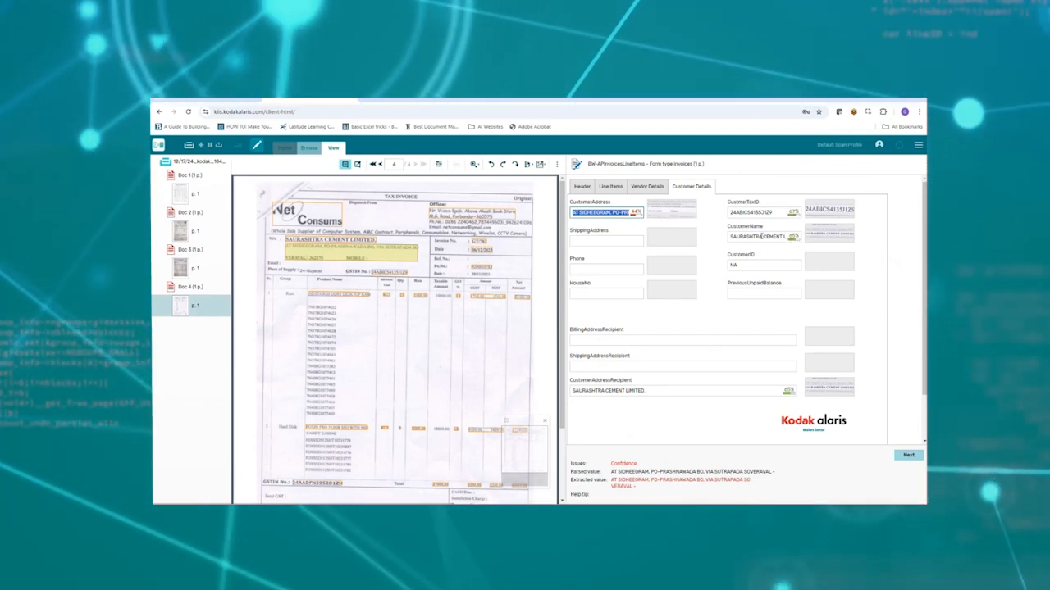
pyautogui.click(761, 237)
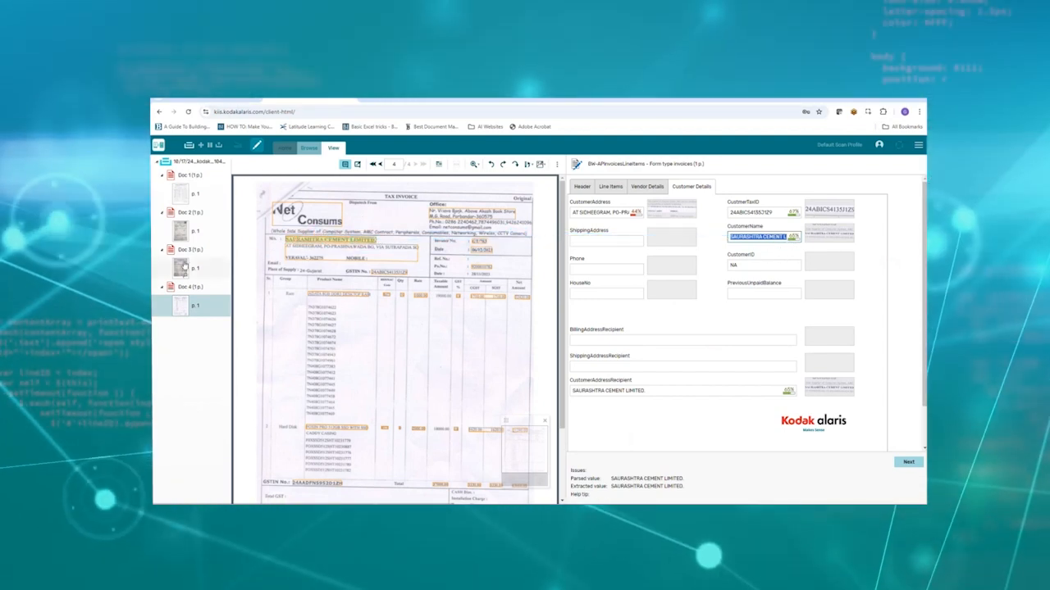
# Step: View the third invoice, and review the second invoice's line items, vendor details and customer details
pyautogui.click(182, 268)
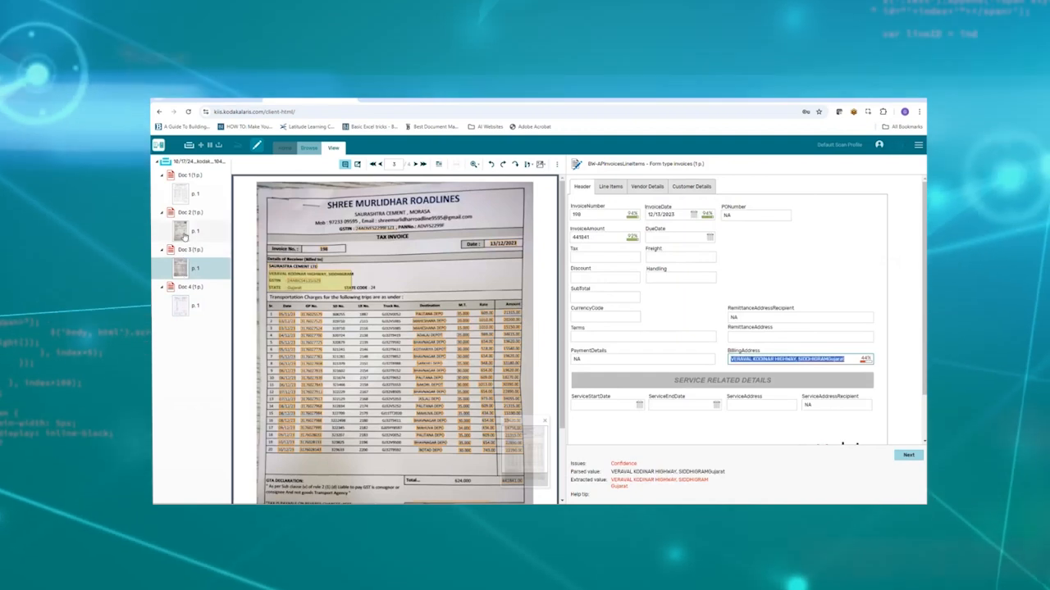
pyautogui.click(182, 232)
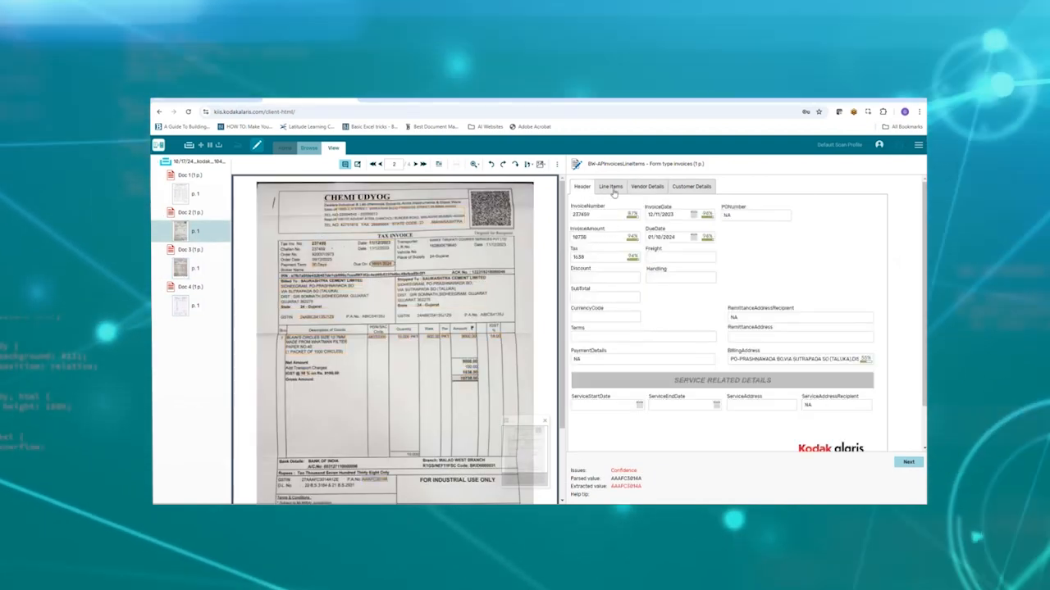
pyautogui.click(611, 187)
pyautogui.click(647, 187)
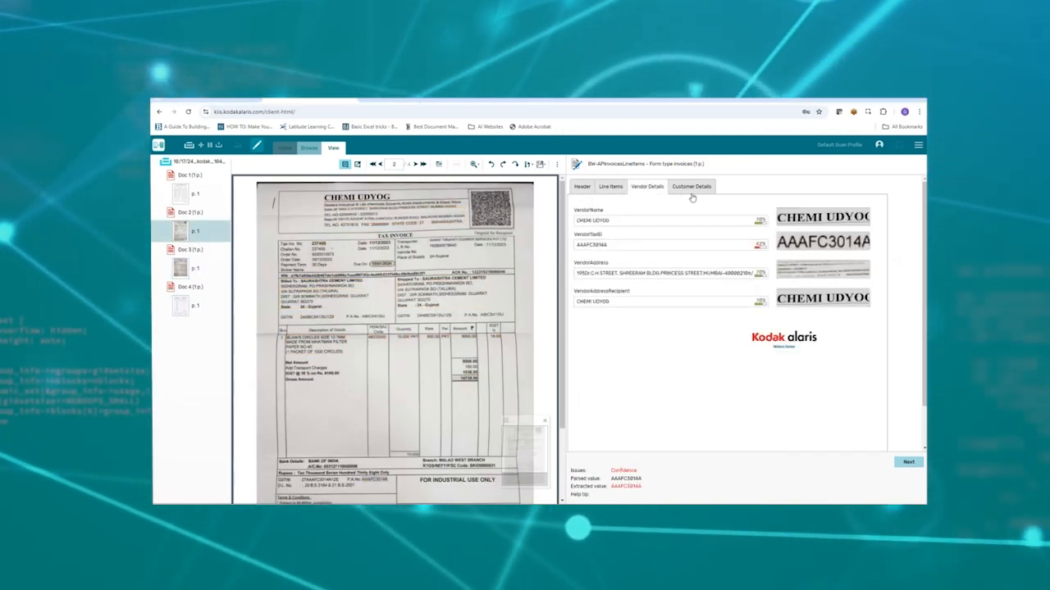
pyautogui.click(691, 188)
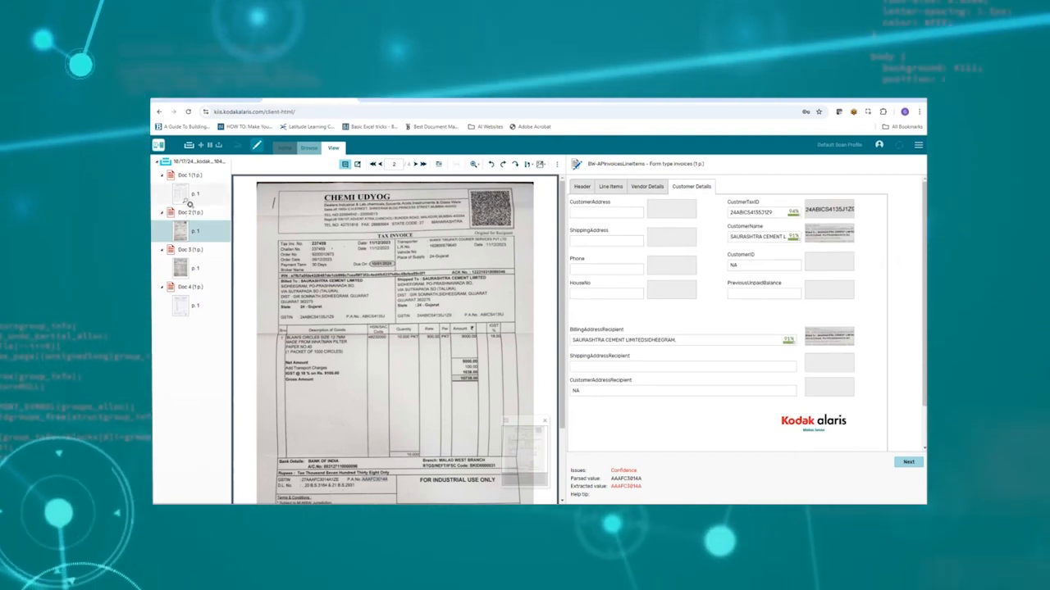
# Step: Review the first invoice's extracted customer details, line items and header fields against the handwritten page
pyautogui.click(188, 194)
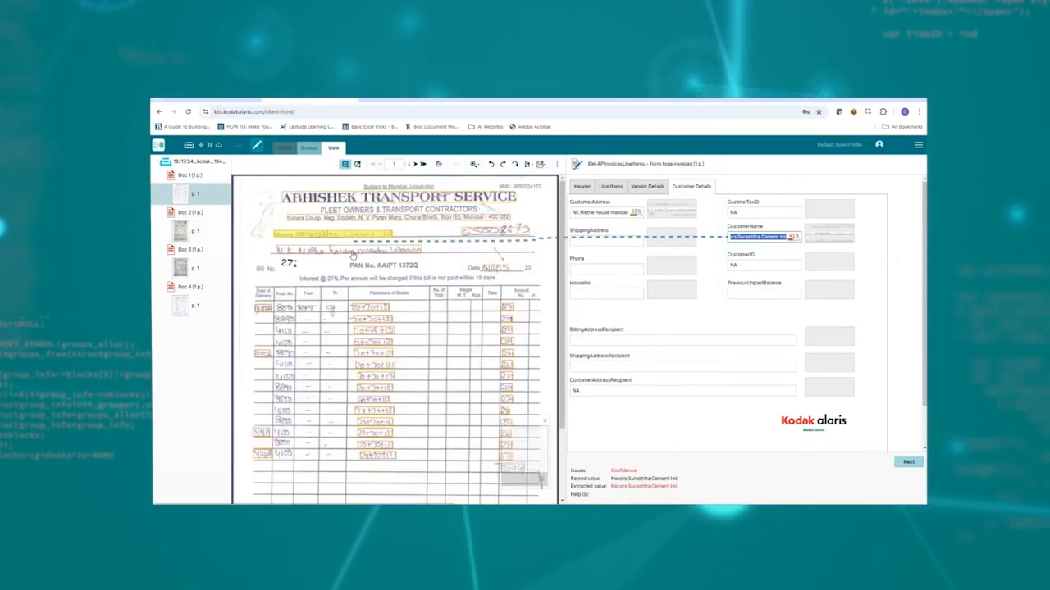
pyautogui.click(603, 189)
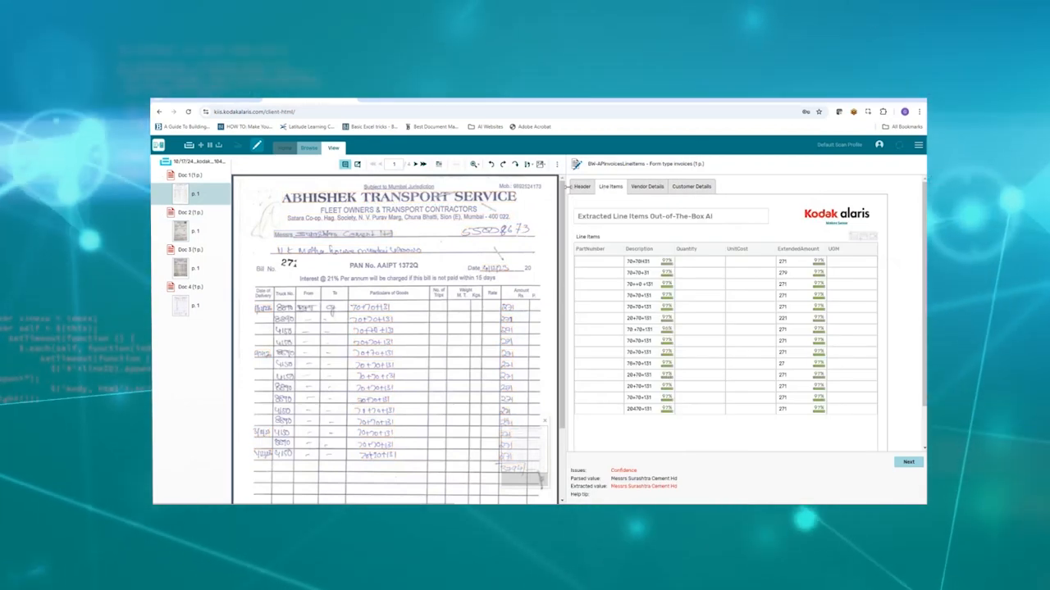
pyautogui.click(580, 187)
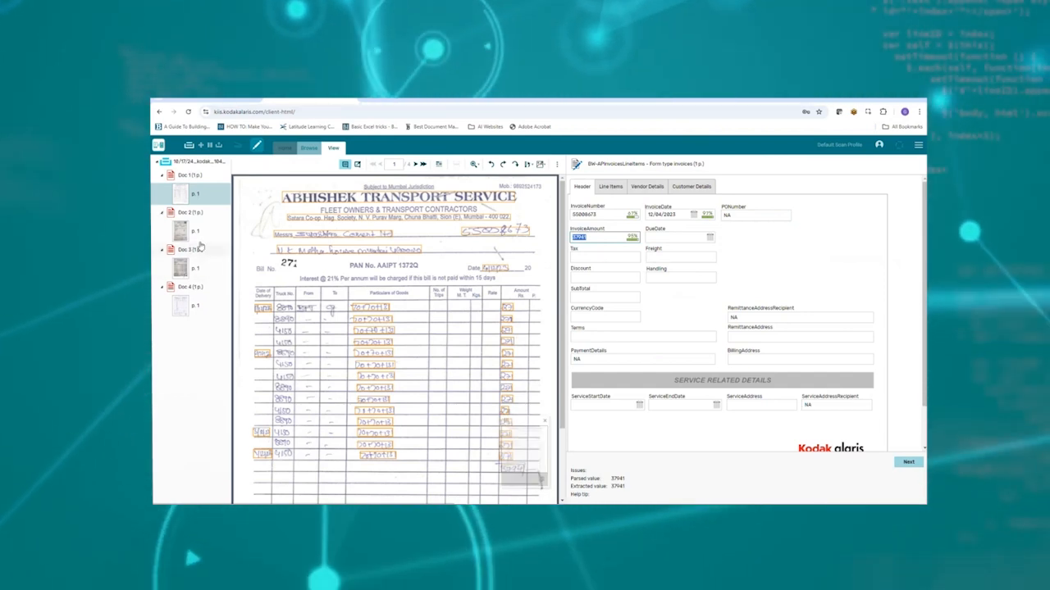
# Step: Close the current batch and discard its changes
pyautogui.click(189, 147)
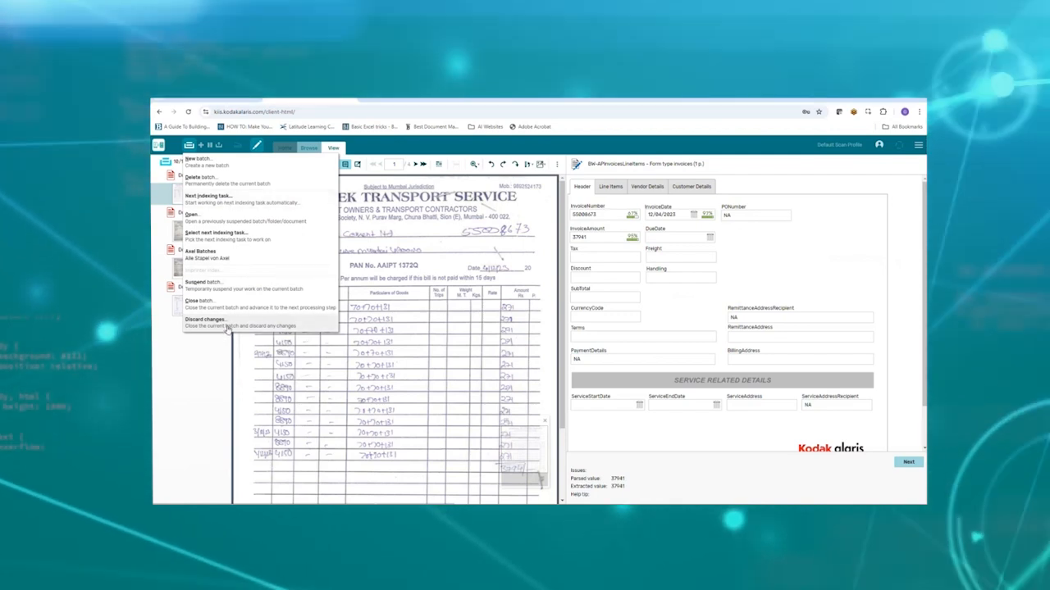
pyautogui.click(223, 323)
pyautogui.click(525, 351)
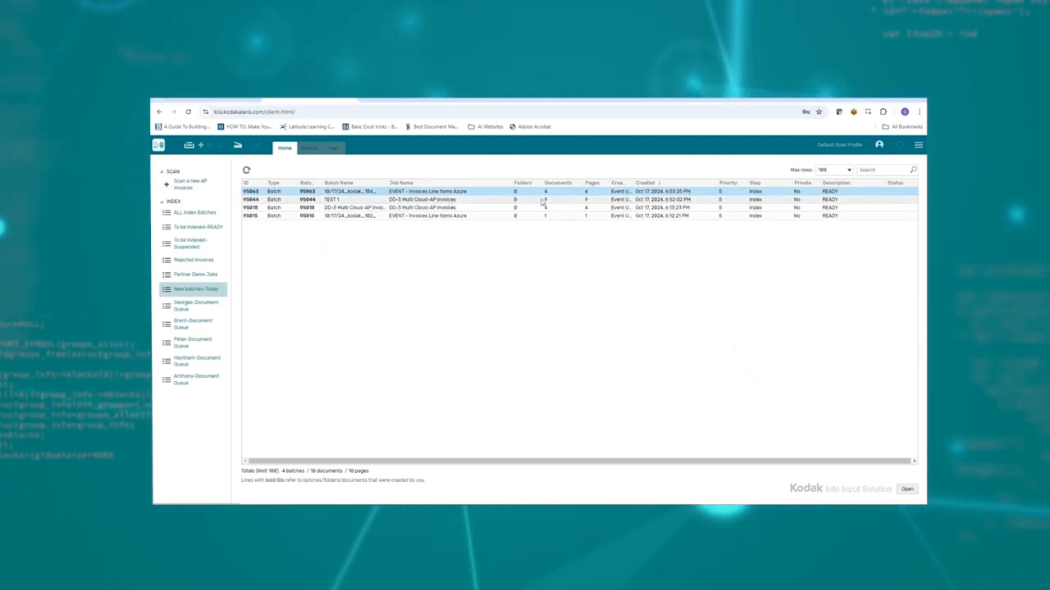
# Step: Open the TEST 1 batch and compare the first document's vendor name, invoice number, PO number and date across Microsoft Azure, Google AI and AWS
pyautogui.doubleClick(453, 200)
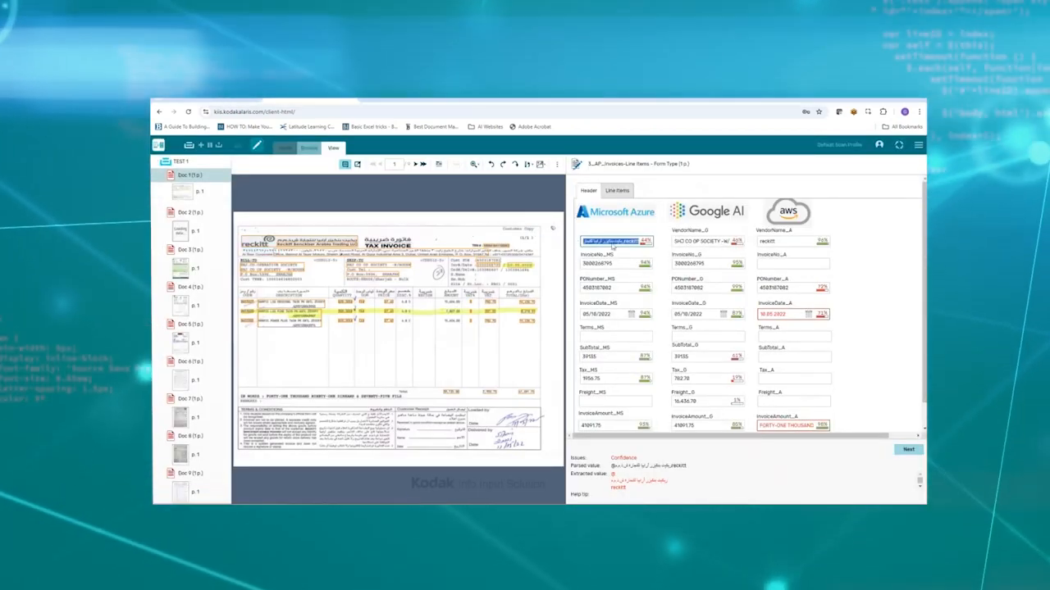
pyautogui.click(696, 244)
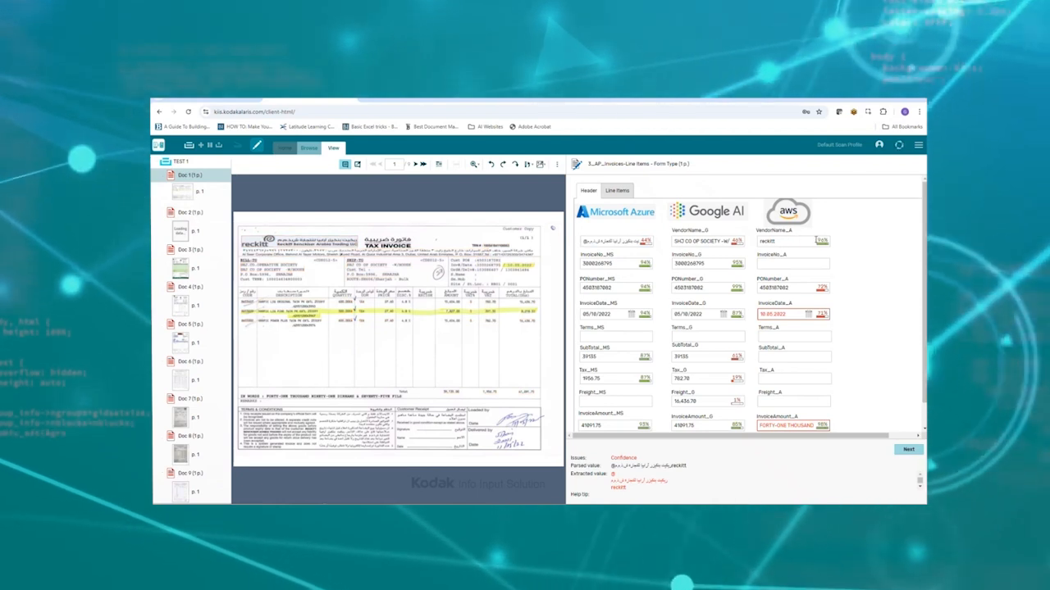
pyautogui.click(620, 264)
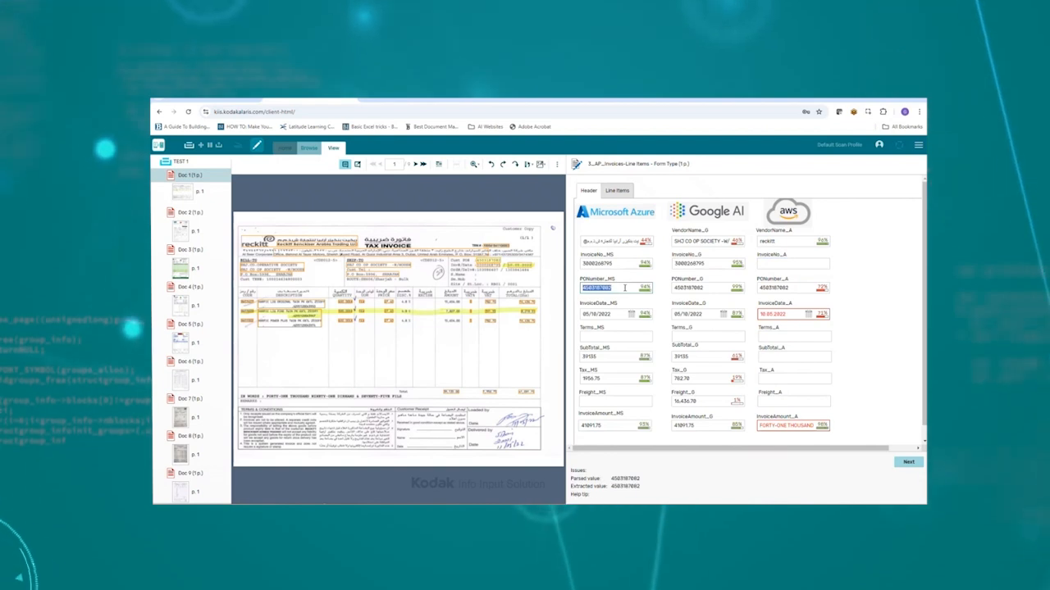
pyautogui.click(712, 288)
pyautogui.click(796, 288)
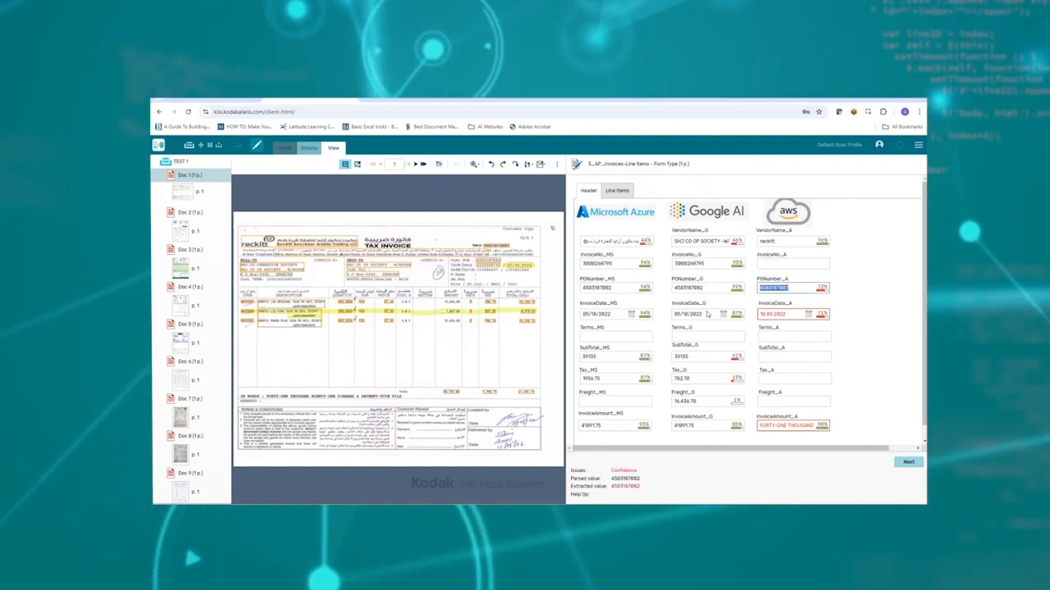
pyautogui.click(684, 314)
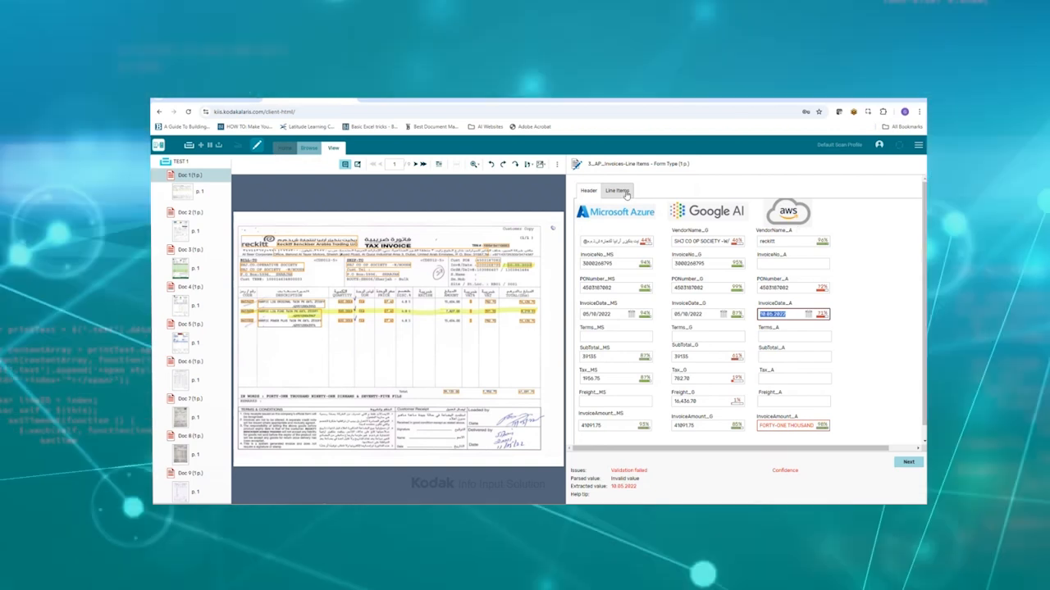
# Step: Compare the Azure, Google AI and AWS line items for the first, third and fourth documents
pyautogui.click(626, 191)
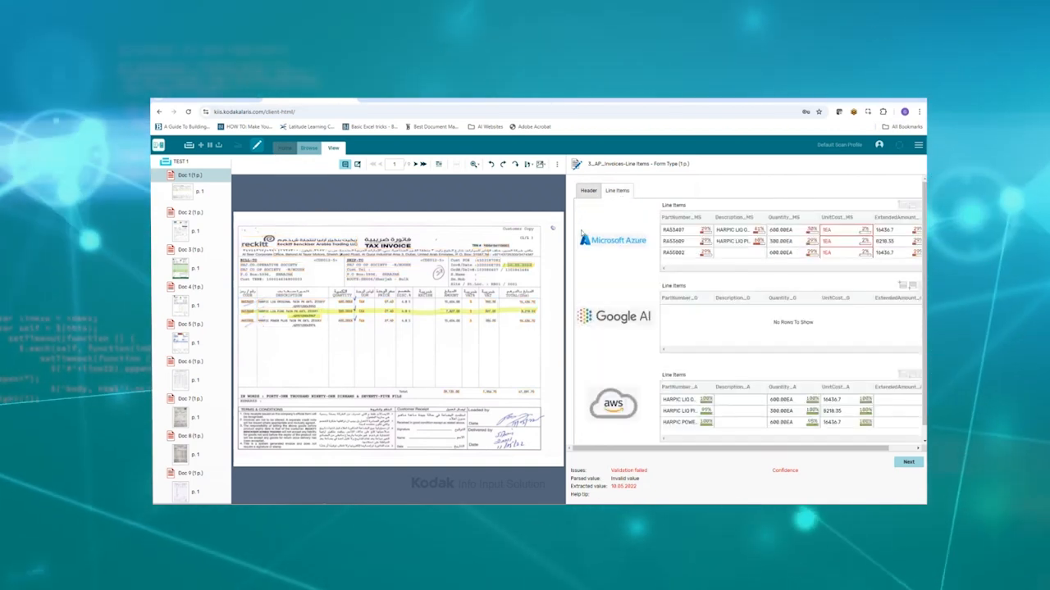
pyautogui.click(181, 268)
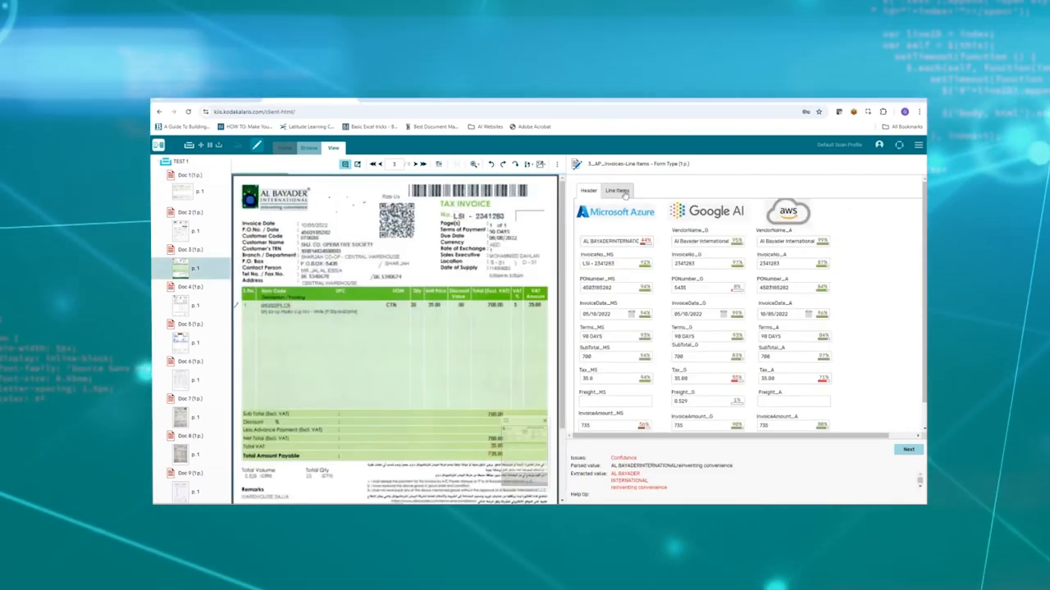
pyautogui.click(625, 193)
pyautogui.click(188, 305)
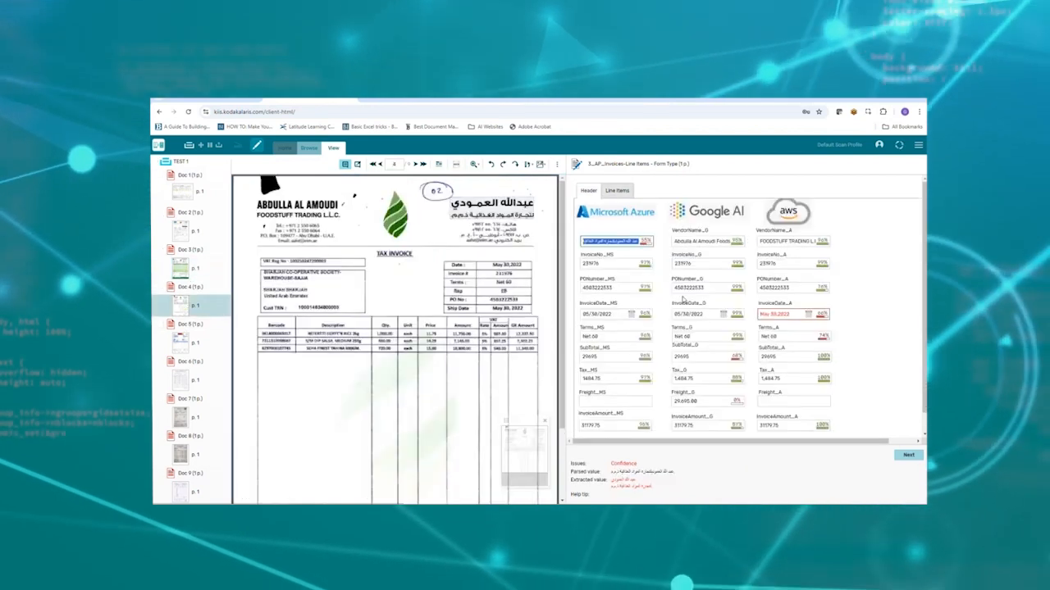
pyautogui.click(616, 191)
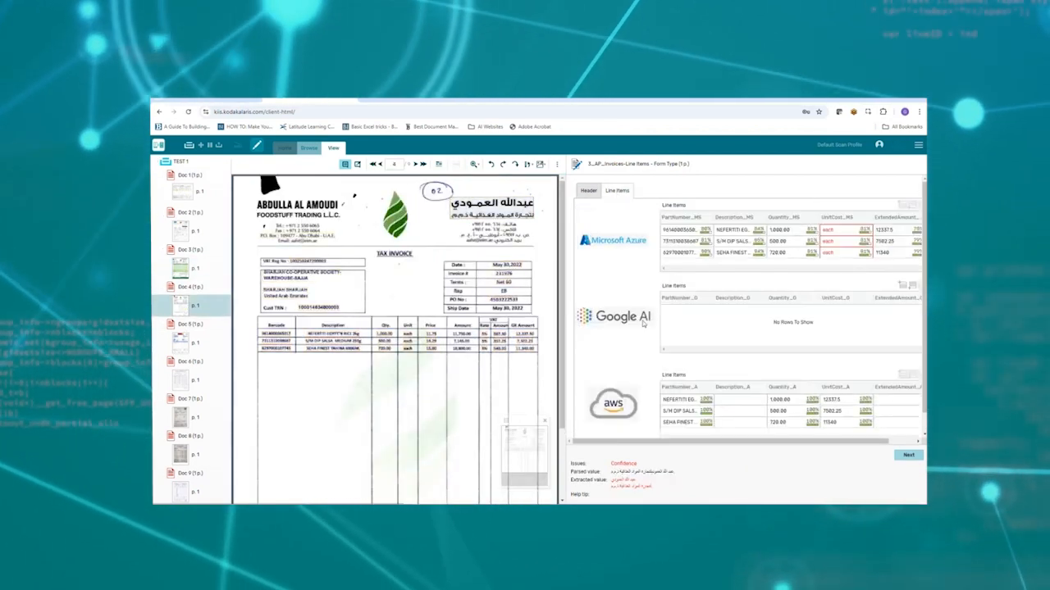
pyautogui.scroll(-1, 643, 323)
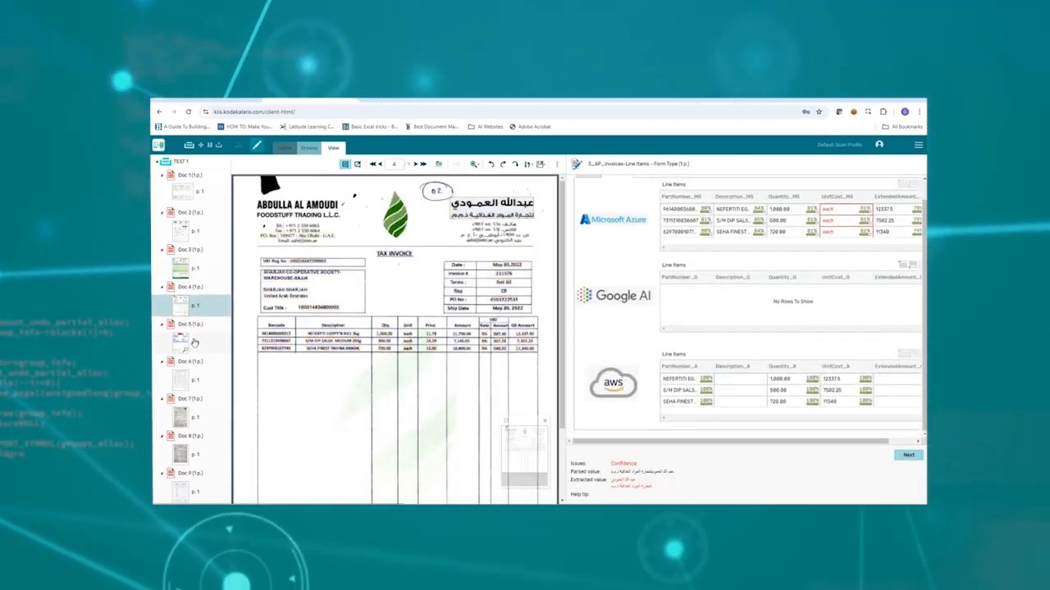
# Step: View the fifth document, review the seventh document's line items and header fields, and advance to the ninth document
pyautogui.click(194, 342)
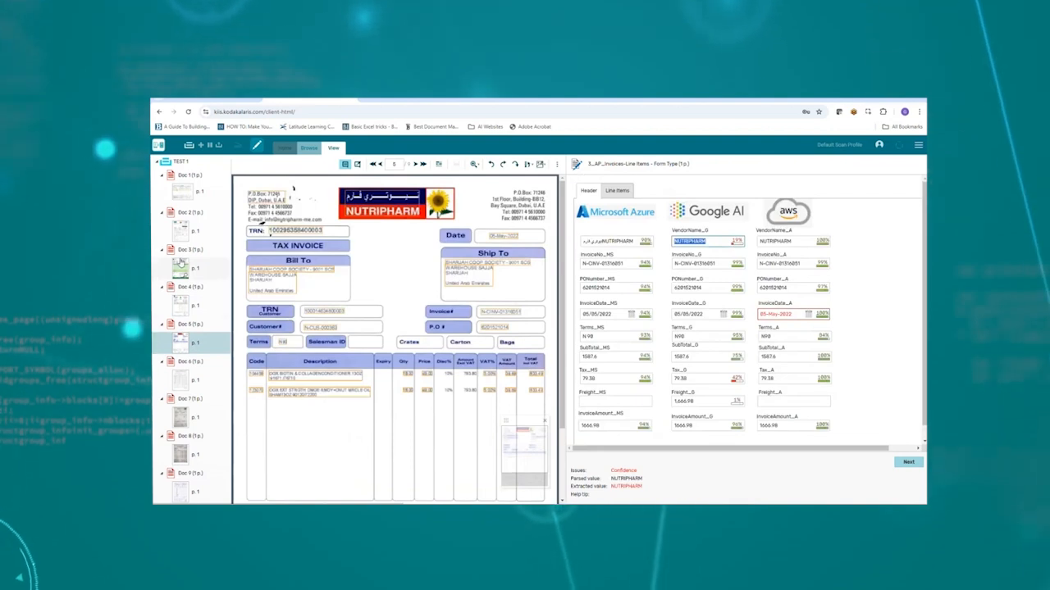
pyautogui.click(195, 417)
pyautogui.click(617, 191)
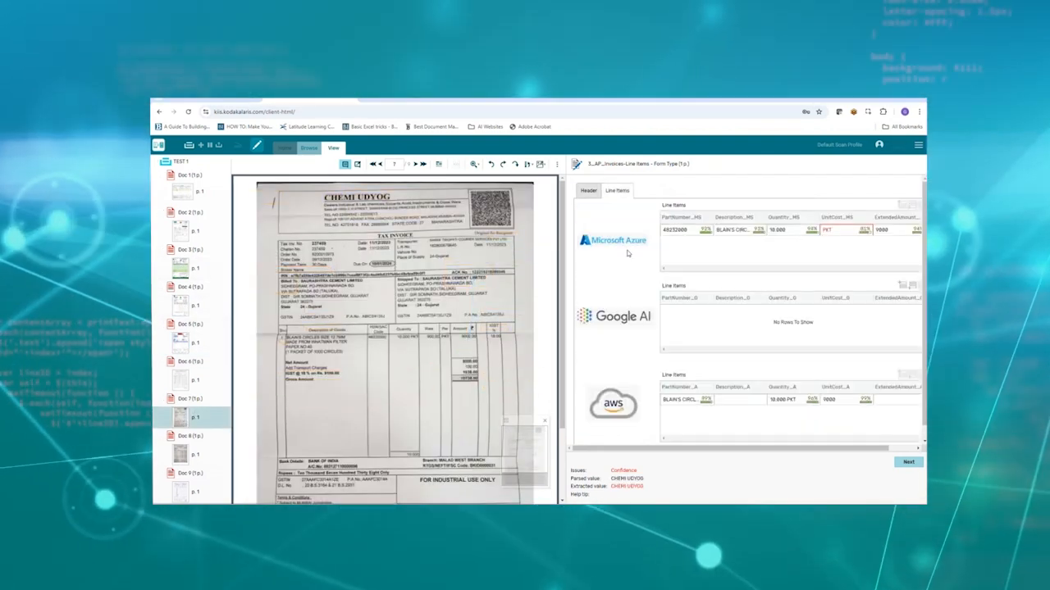
pyautogui.click(582, 190)
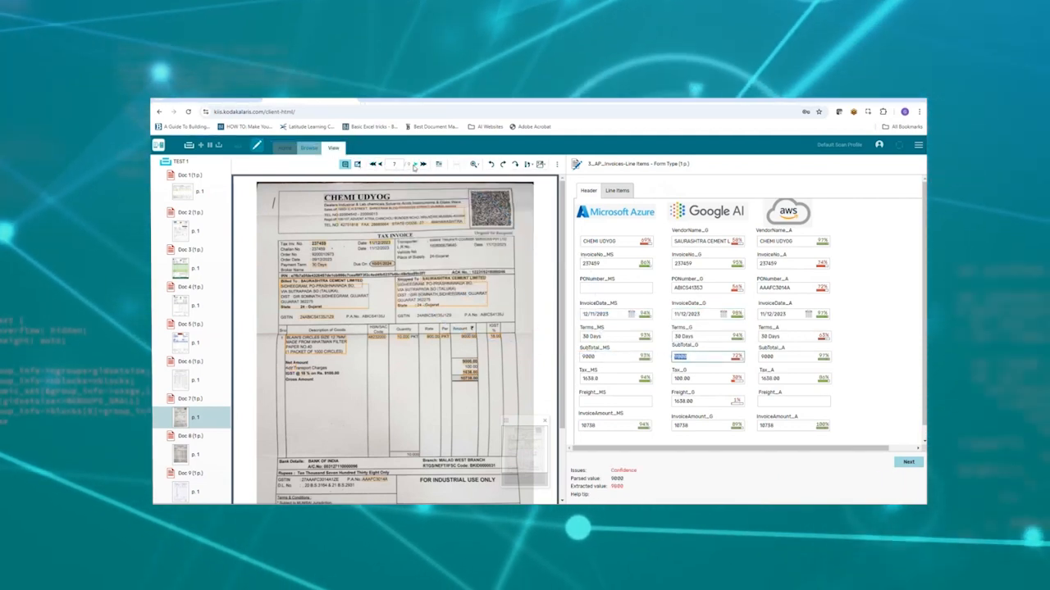
pyautogui.click(415, 164)
pyautogui.click(415, 164)
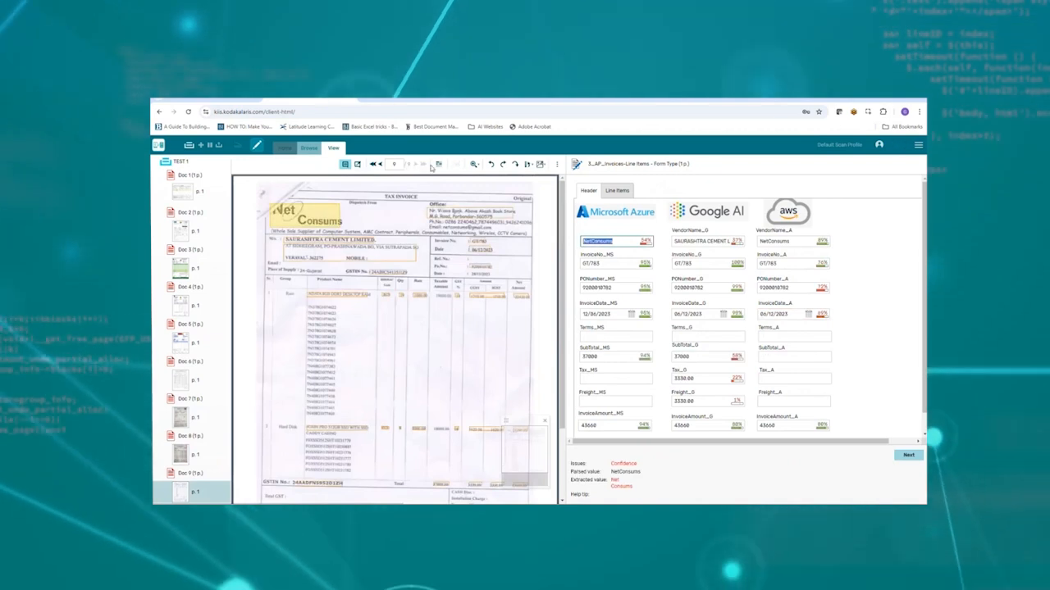
# Step: Show the second document's page in an additional viewer and stack the two viewers one above the other
pyautogui.rightClick(176, 227)
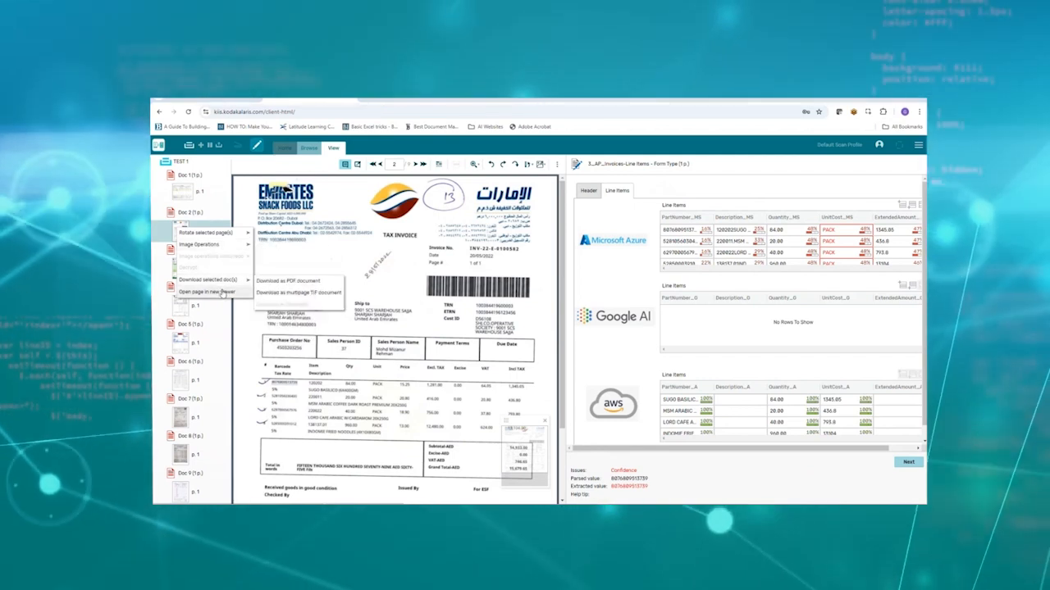
pyautogui.click(206, 292)
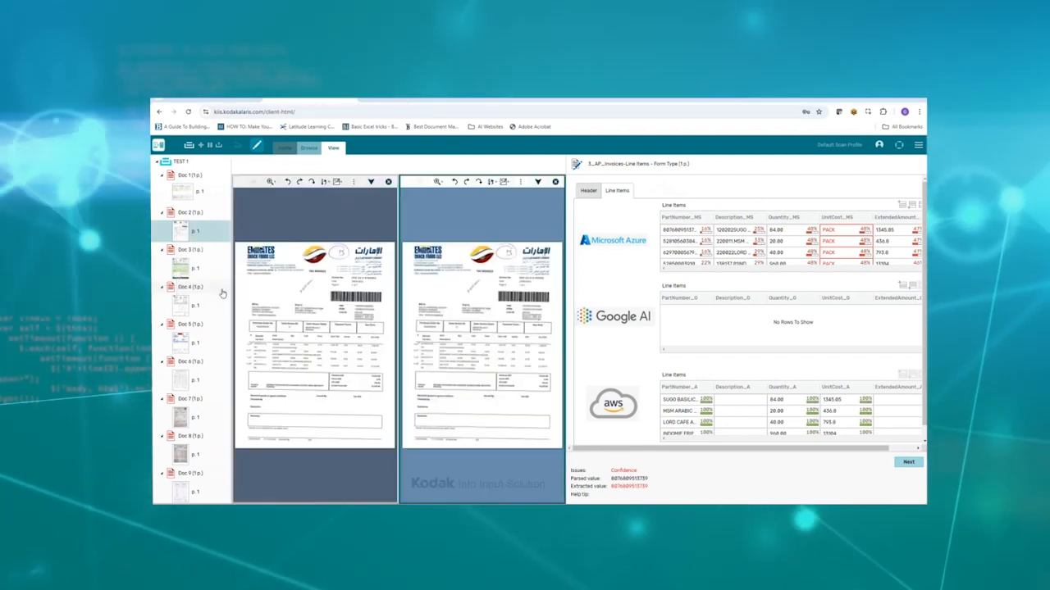
pyautogui.moveTo(523, 185)
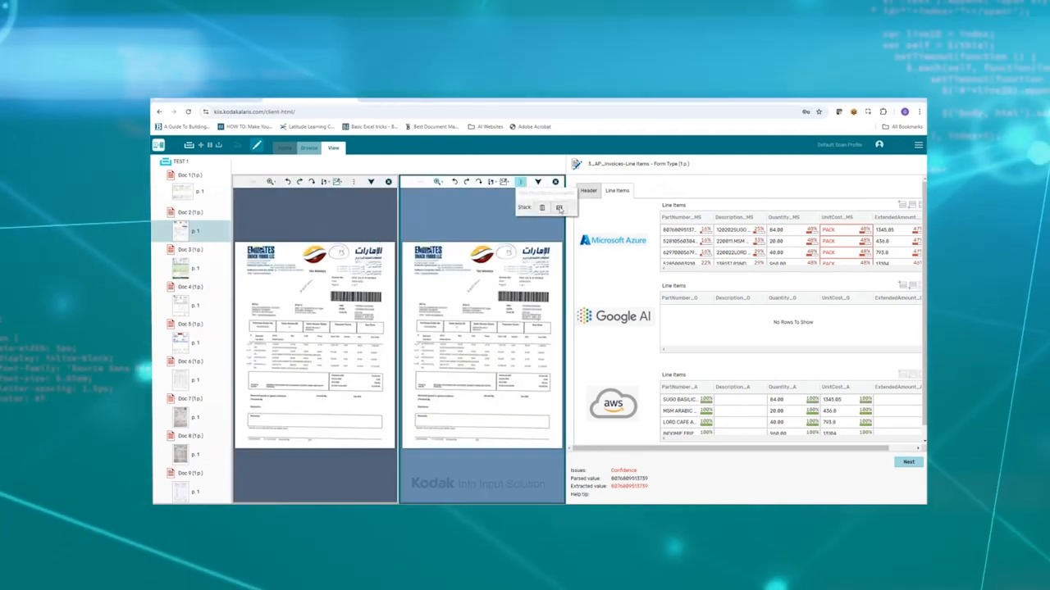
pyautogui.click(560, 208)
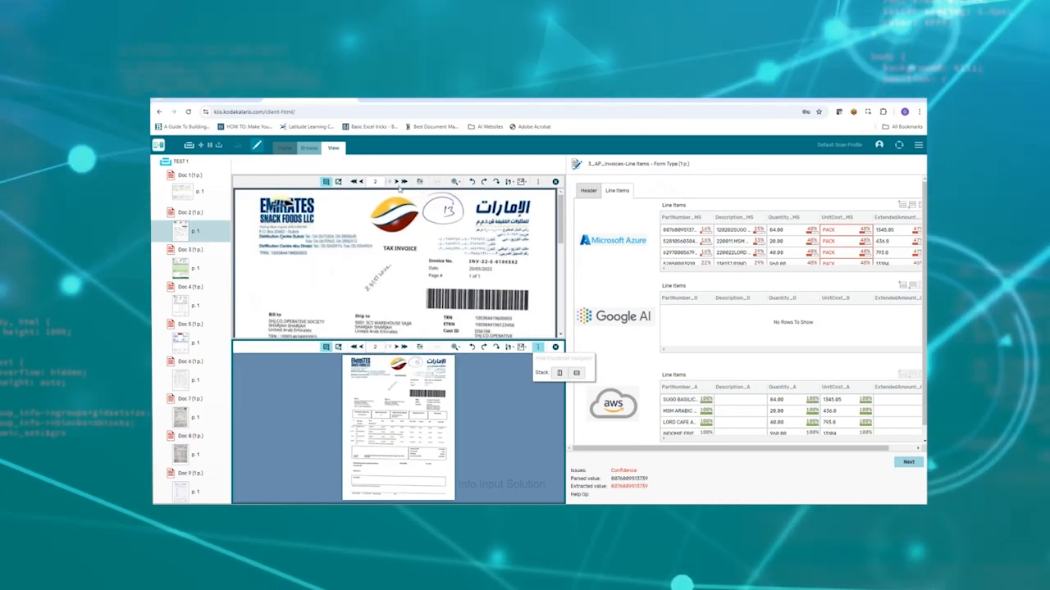
# Step: Advance the upper viewer to the seventh document, and open the third document's page in another new viewer
pyautogui.click(397, 182)
pyautogui.click(397, 182)
pyautogui.click(397, 182)
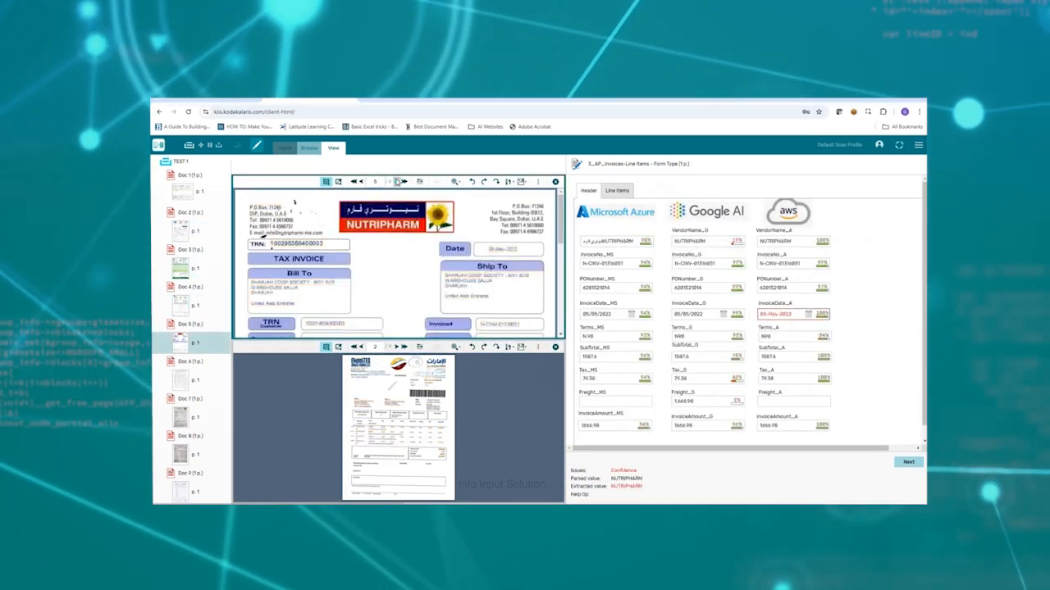
pyautogui.click(398, 182)
pyautogui.click(398, 182)
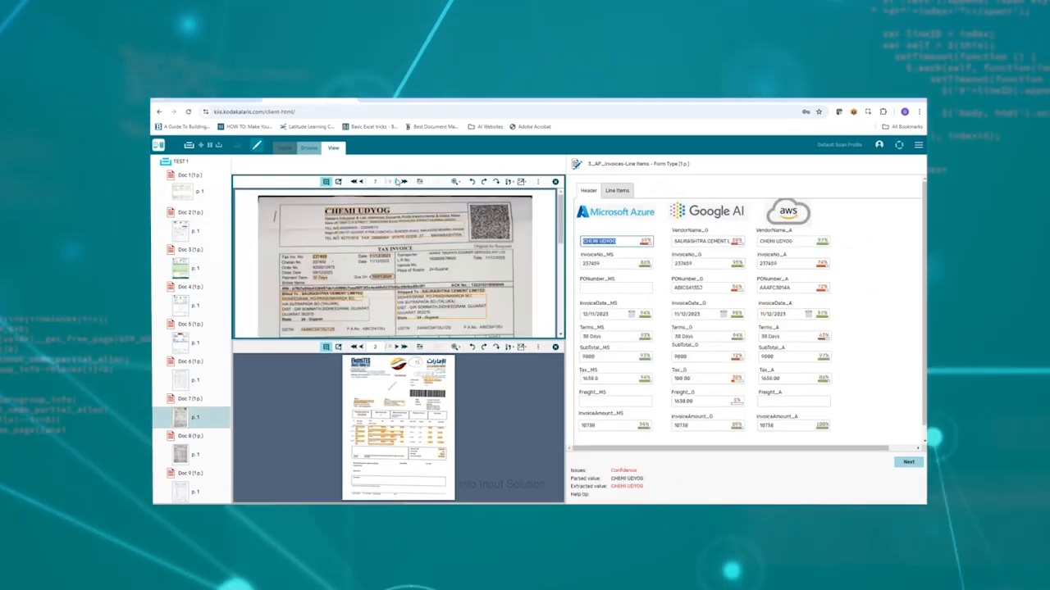
pyautogui.rightClick(173, 263)
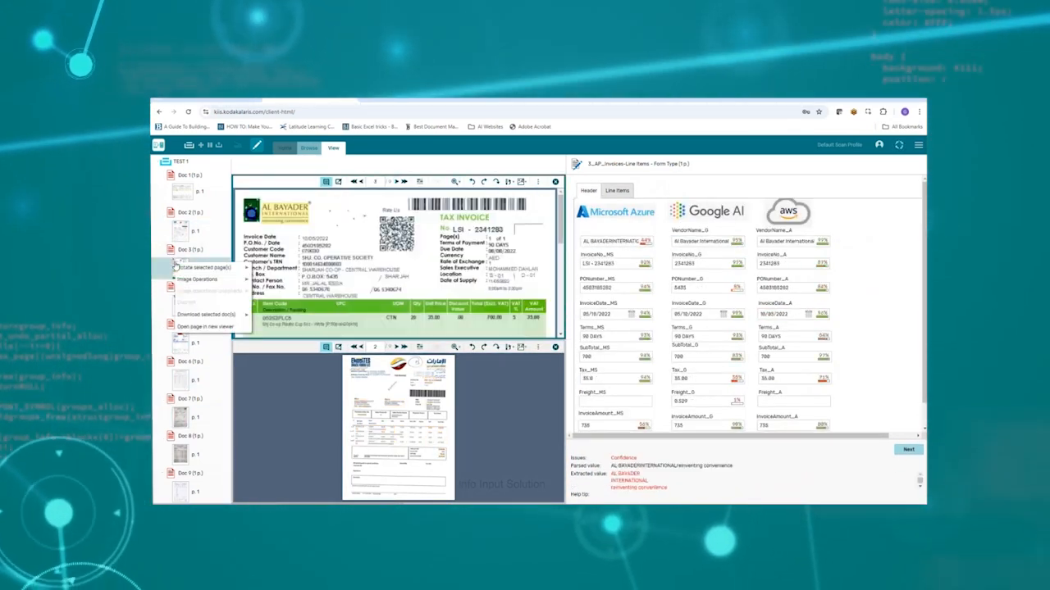
pyautogui.click(214, 327)
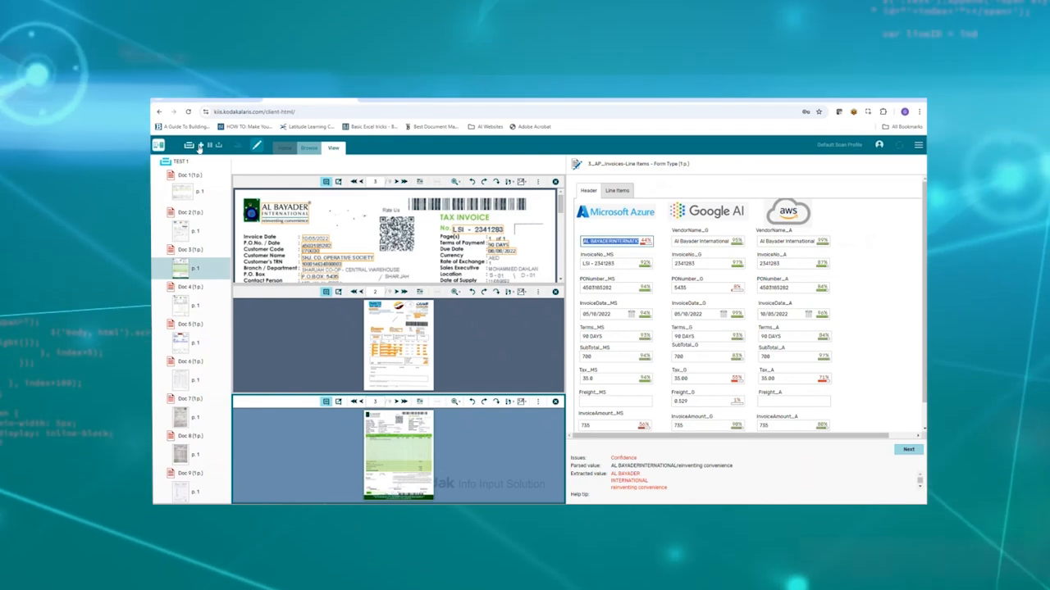
# Step: Close the TEST 1 batch and discard all its changes
pyautogui.click(199, 146)
pyautogui.click(215, 314)
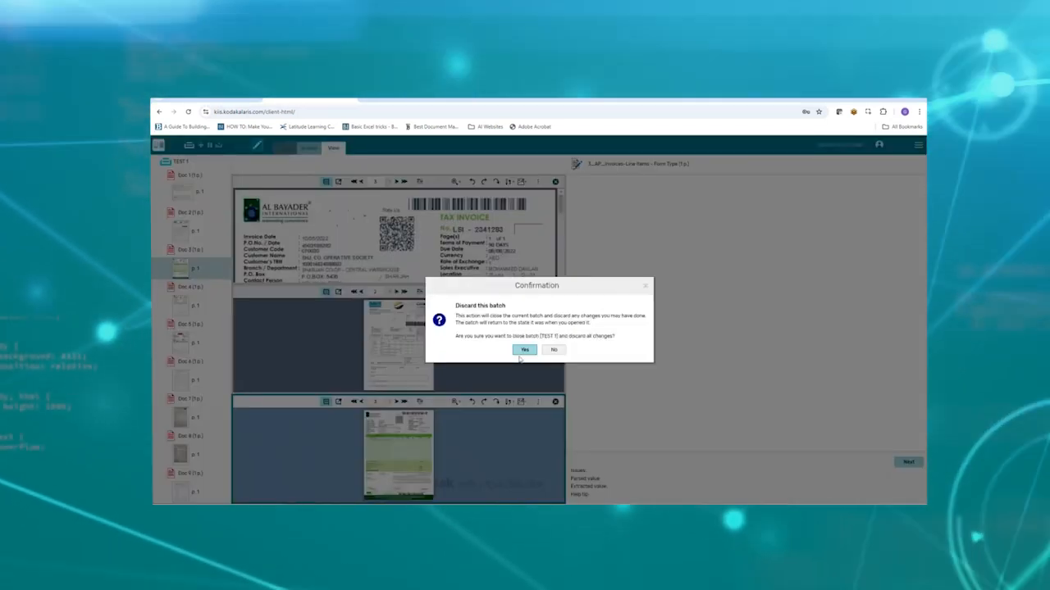
pyautogui.click(524, 349)
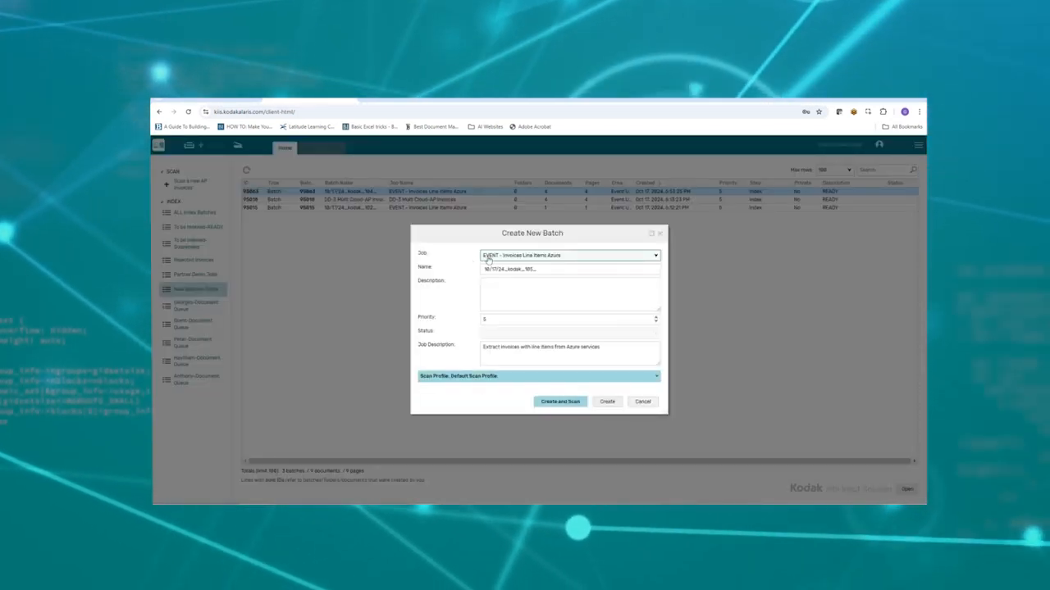
# Step: Begin creating a new batch and show the jobs available for it
pyautogui.click(489, 257)
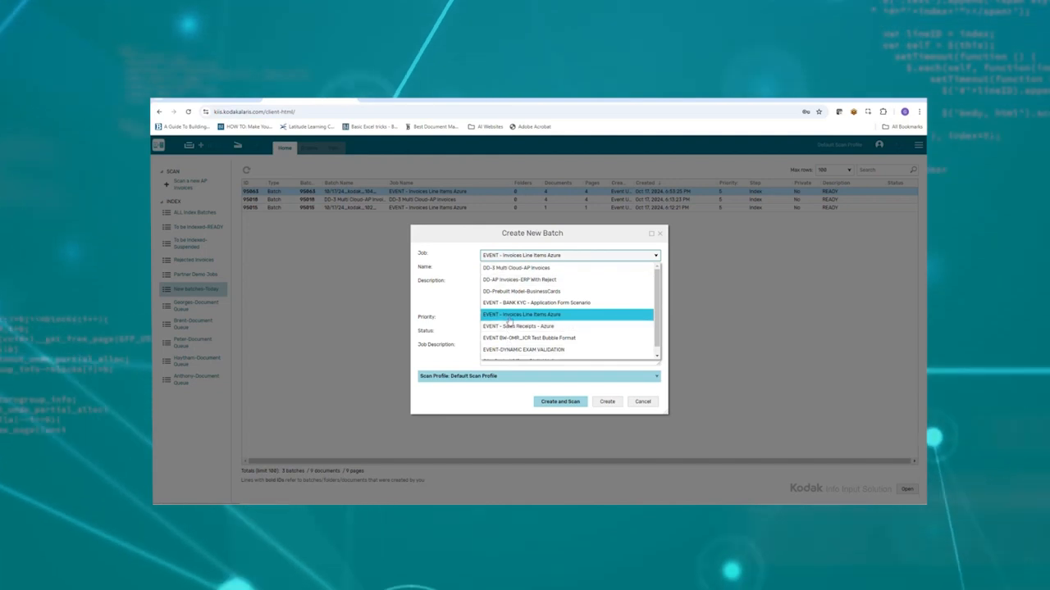